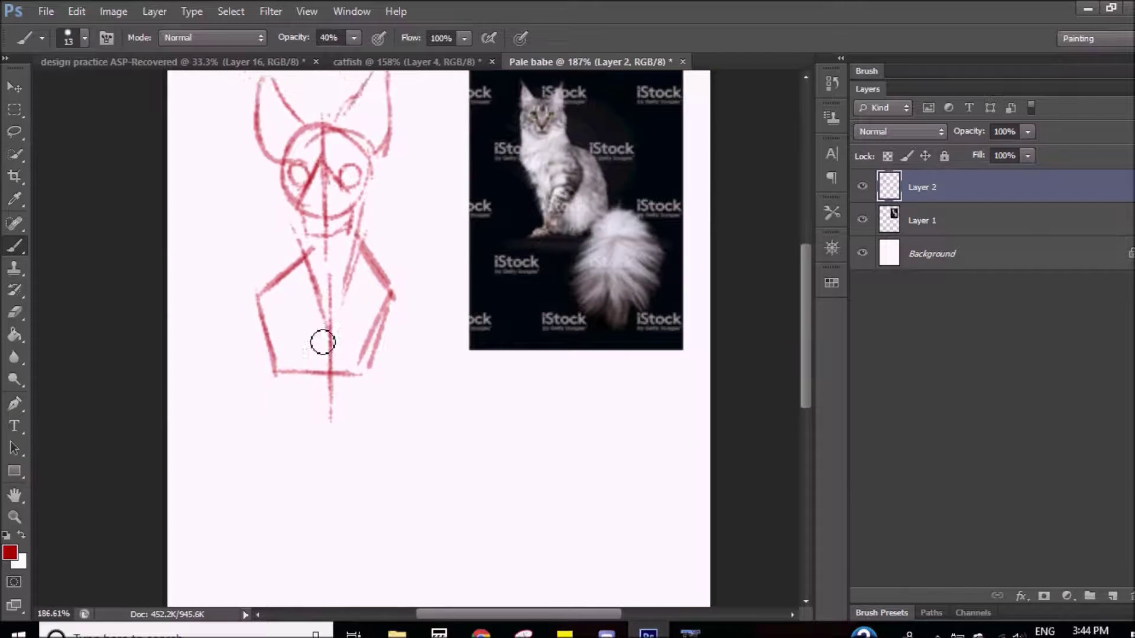
Step: Rough in the cat's back line, a foreleg line and the ground line under the hindquarters in red on Layer 2
{"action": "mouse_move", "coordinate": [287, 337]}
{"action": "left_mouse_down"}
{"action": "mouse_move", "coordinate": [393, 375]}
{"action": "mouse_move", "coordinate": [437, 526]}
{"action": "left_mouse_up"}
{"action": "left_click_drag", "start_coordinate": [257, 359], "coordinate": [277, 478]}
{"action": "left_click_drag", "start_coordinate": [310, 493], "coordinate": [434, 473]}
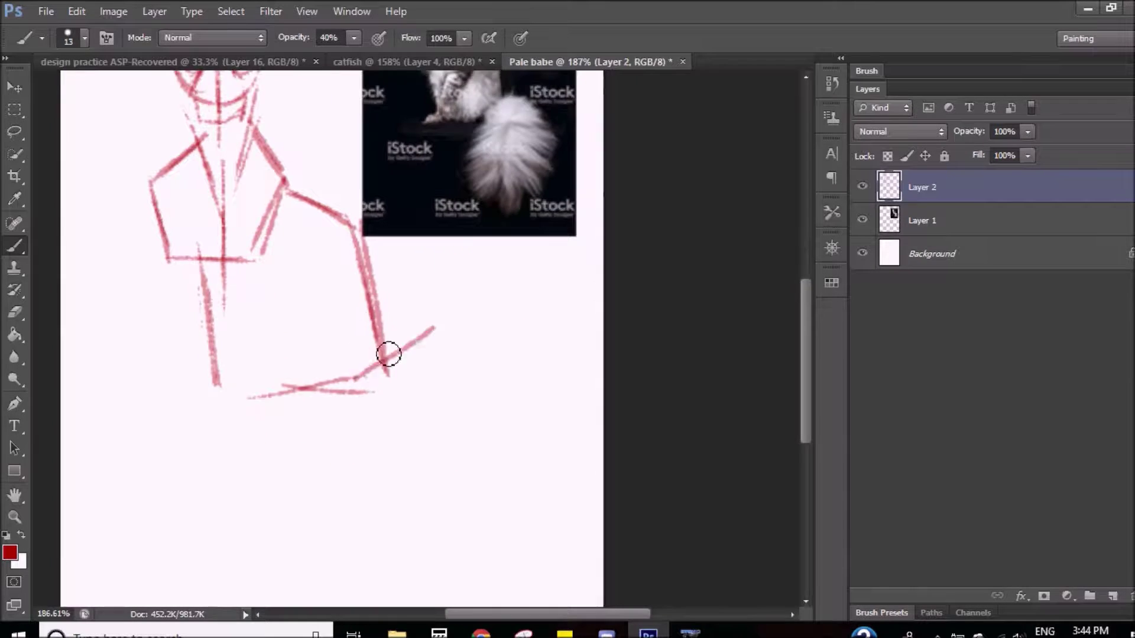
Step: Rough in the large tail hanging down from the hindquarters, tapering to a pointed tip
{"action": "left_click_drag", "start_coordinate": [342, 317], "coordinate": [367, 436]}
{"action": "left_click_drag", "start_coordinate": [393, 380], "coordinate": [435, 410]}
{"action": "mouse_move", "coordinate": [438, 313]}
{"action": "left_mouse_down"}
{"action": "mouse_move", "coordinate": [514, 351]}
{"action": "mouse_move", "coordinate": [391, 160]}
{"action": "left_mouse_up"}
{"action": "left_click_drag", "start_coordinate": [452, 165], "coordinate": [481, 484]}
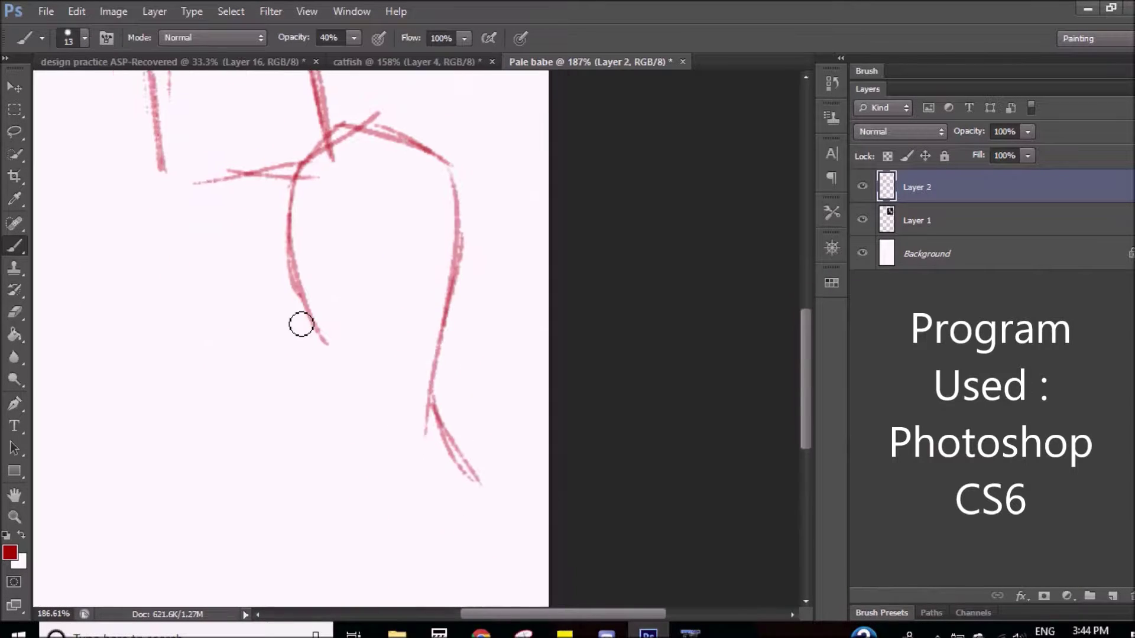
{"action": "left_click_drag", "start_coordinate": [346, 300], "coordinate": [389, 363]}
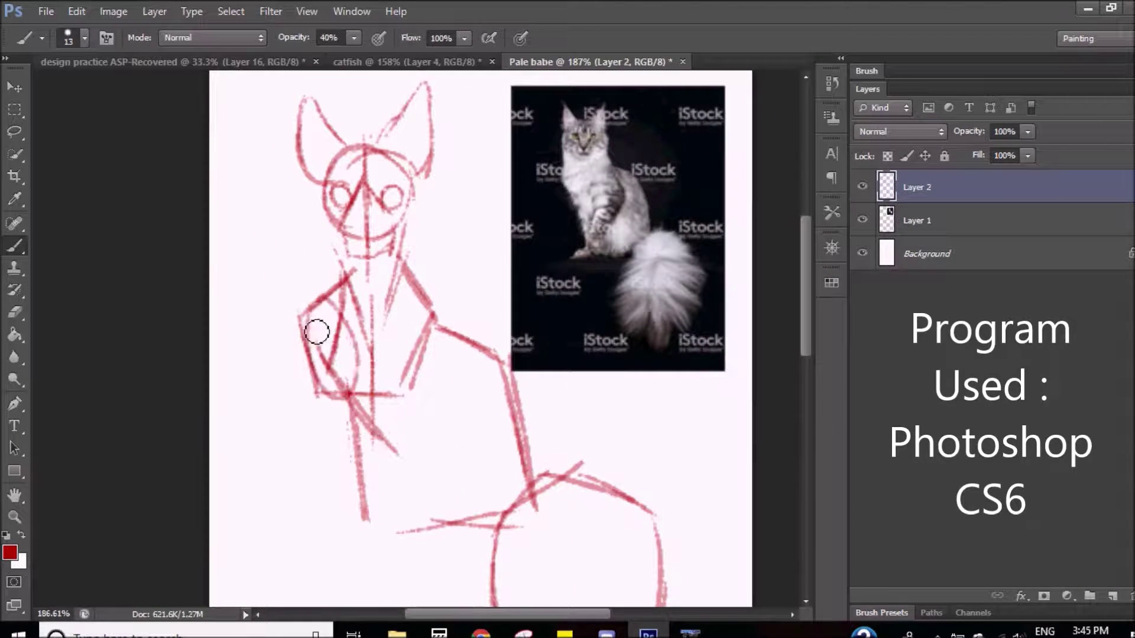
Step: Rough in the shoulders, both forelegs with feet, and the bent hind leg of the sitting cat
{"action": "left_click_drag", "start_coordinate": [343, 295], "coordinate": [346, 408]}
{"action": "left_click_drag", "start_coordinate": [414, 295], "coordinate": [393, 402]}
{"action": "left_click_drag", "start_coordinate": [351, 453], "coordinate": [334, 406]}
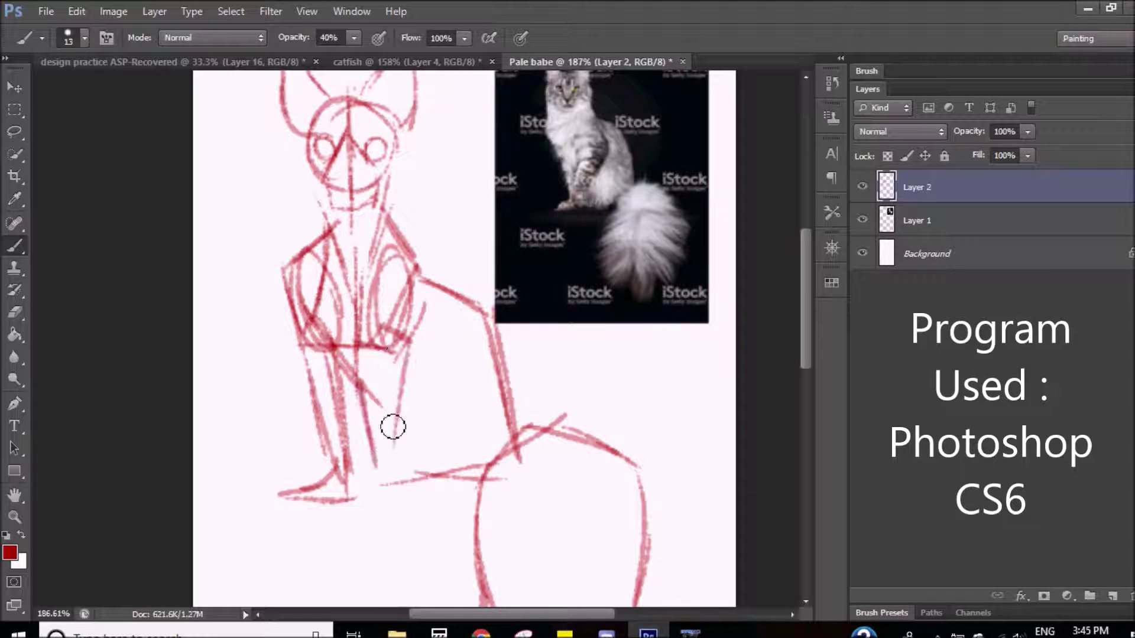
{"action": "left_click_drag", "start_coordinate": [493, 340], "coordinate": [517, 408]}
{"action": "left_click_drag", "start_coordinate": [483, 341], "coordinate": [450, 487]}
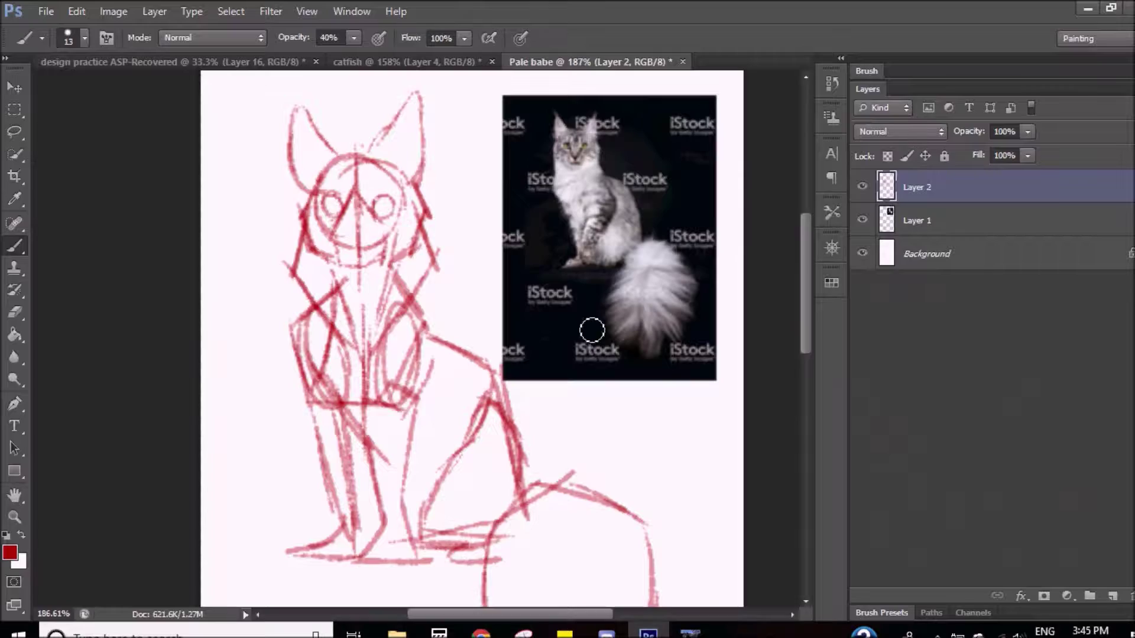
Step: Lower the rough sketch layer's opacity to 30%, add a new layer above it and reduce the brush size to 6
{"action": "left_click_drag", "start_coordinate": [969, 131], "coordinate": [945, 131]}
{"action": "key", "text": "ctrl+shift+alt+n"}
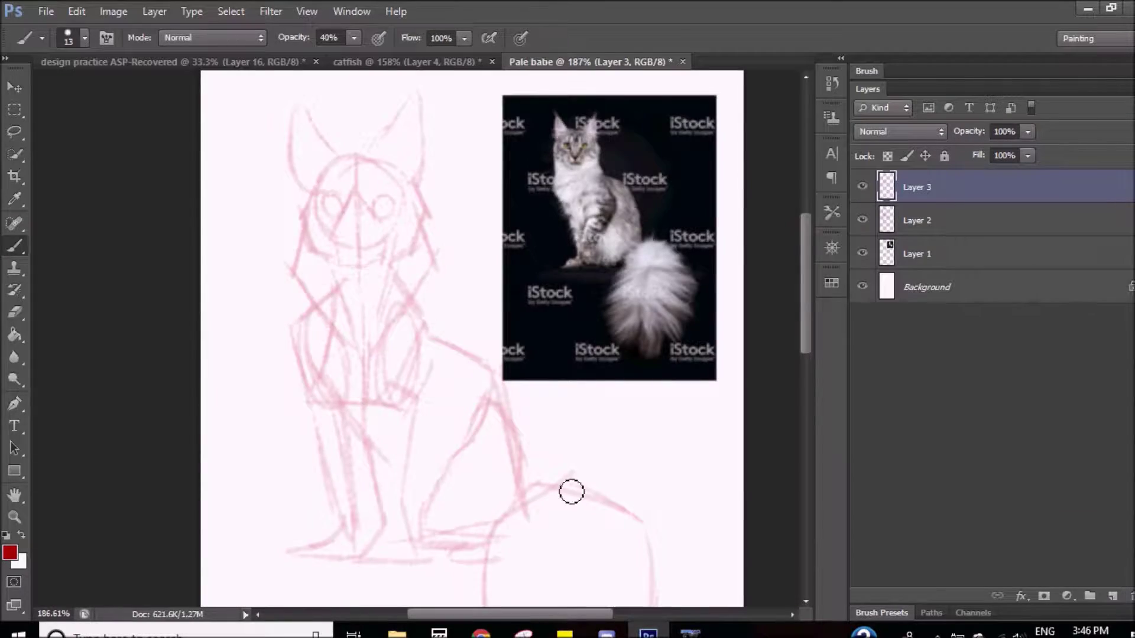
{"action": "scroll", "coordinate": [360, 201], "scroll_direction": "up", "scroll_amount": 5}
{"action": "right_click", "coordinate": [384, 272]}
{"action": "left_click_drag", "start_coordinate": [316, 322], "coordinate": [349, 331]}
{"action": "scroll", "coordinate": [363, 266], "scroll_direction": "down", "scroll_amount": 6}
Step: Enlarge the rough cat sketch on Layer 2 with Free Transform and return to Layer 3
{"action": "key", "text": "v"}
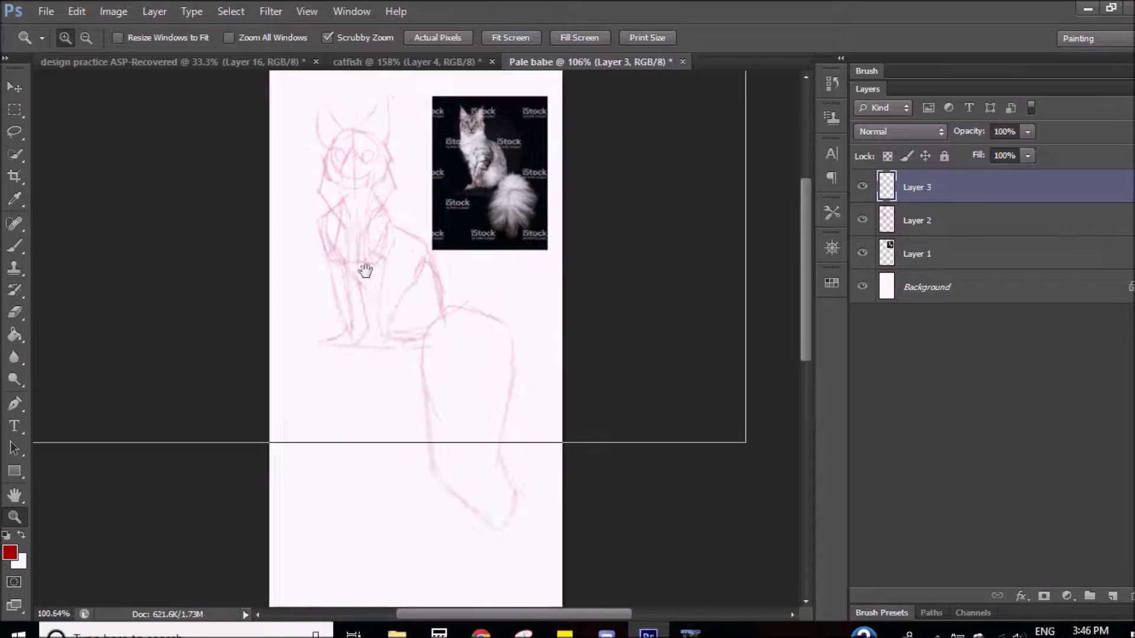
{"action": "key", "text": "m"}
{"action": "key", "text": "alt+bracketleft"}
{"action": "key", "text": "ctrl+t"}
{"action": "left_click_drag", "start_coordinate": [512, 448], "coordinate": [451, 448]}
{"action": "key", "text": "Escape"}
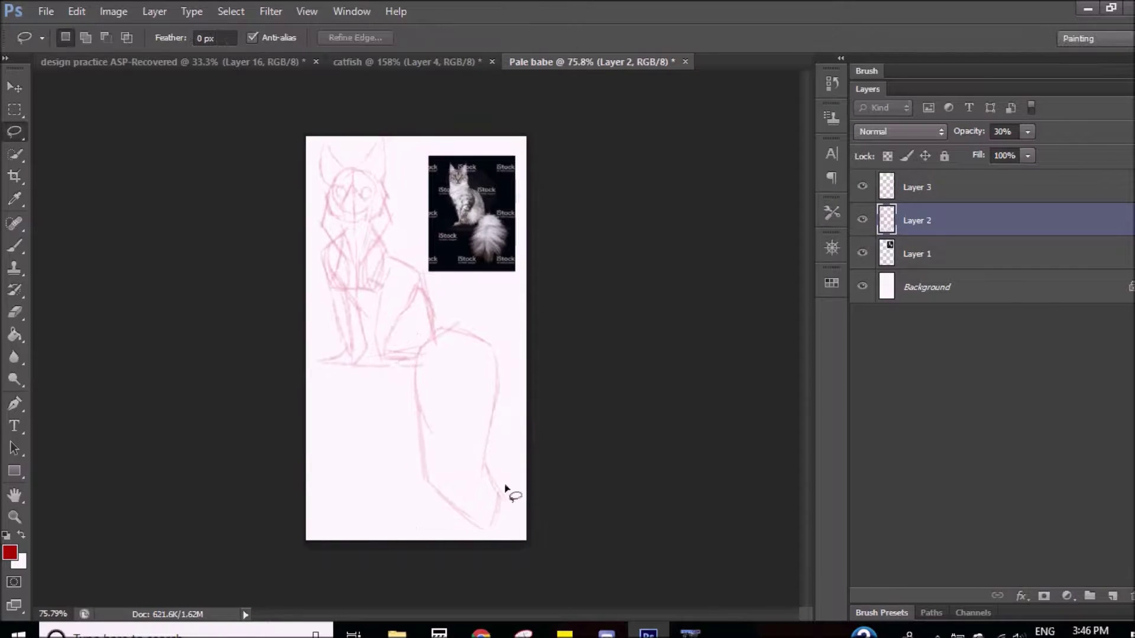
{"action": "key", "text": "alt+bracketright"}
Step: Draw the cat's nose, muzzle and eye outlines on Layer 3 over the faded sketch
{"action": "key", "text": "z"}
{"action": "scroll", "coordinate": [329, 189], "scroll_direction": "up", "scroll_amount": 5}
{"action": "key", "text": "b"}
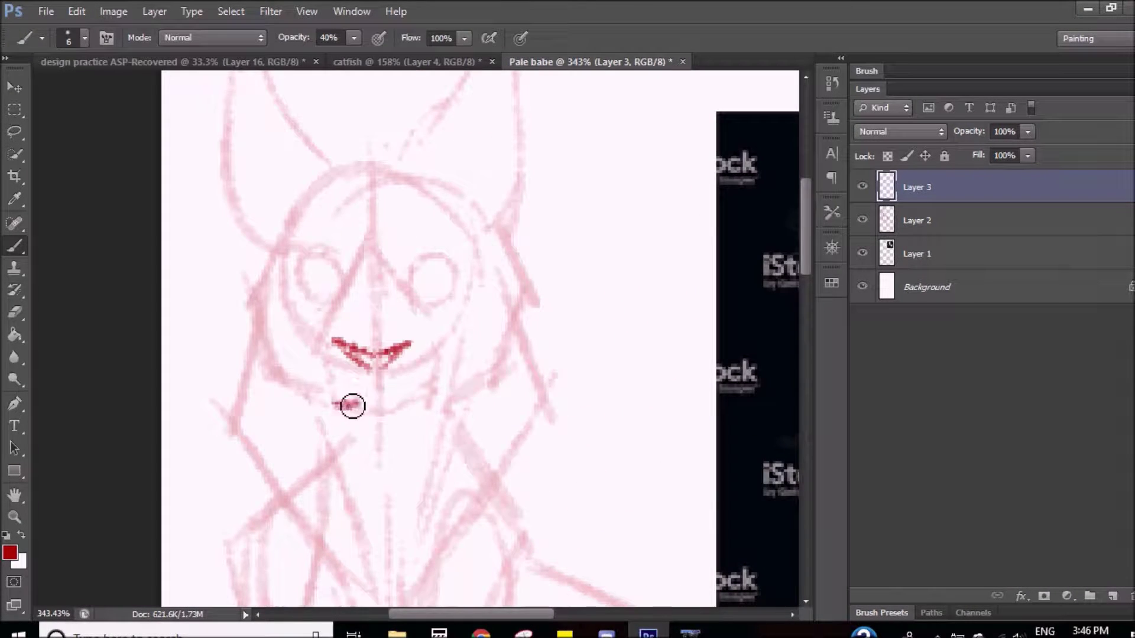
{"action": "left_click_drag", "start_coordinate": [319, 334], "coordinate": [332, 401]}
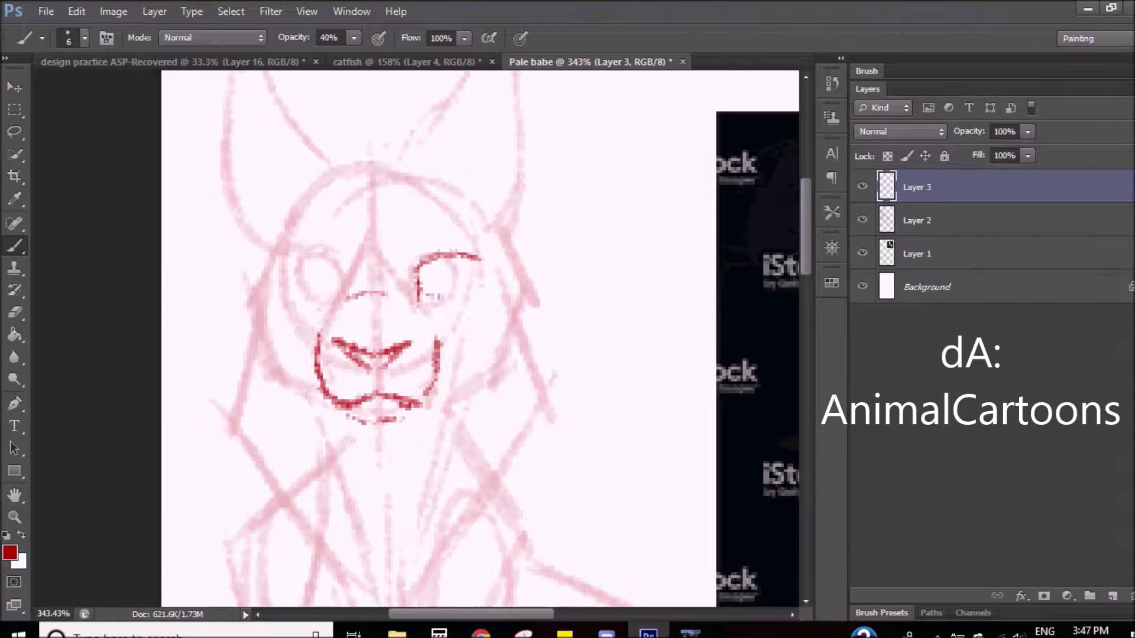
{"action": "left_click_drag", "start_coordinate": [333, 281], "coordinate": [300, 266]}
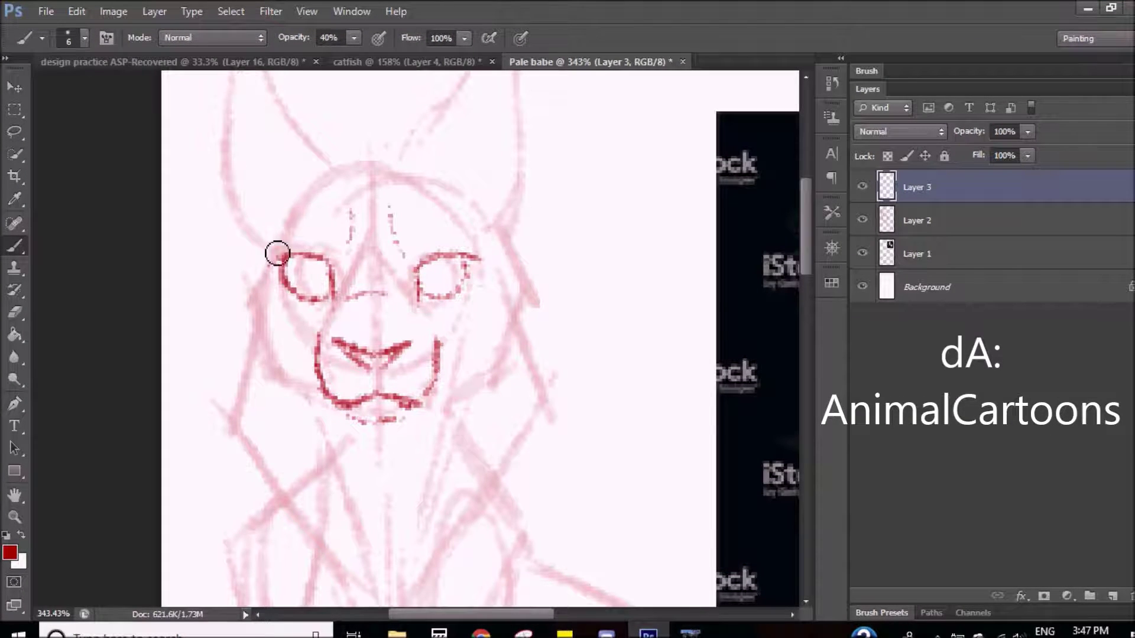
Step: Add the pupils, the sides of the forehead and pointed fur tufts with small fur marks on both cheeks
{"action": "left_click_drag", "start_coordinate": [267, 231], "coordinate": [202, 260]}
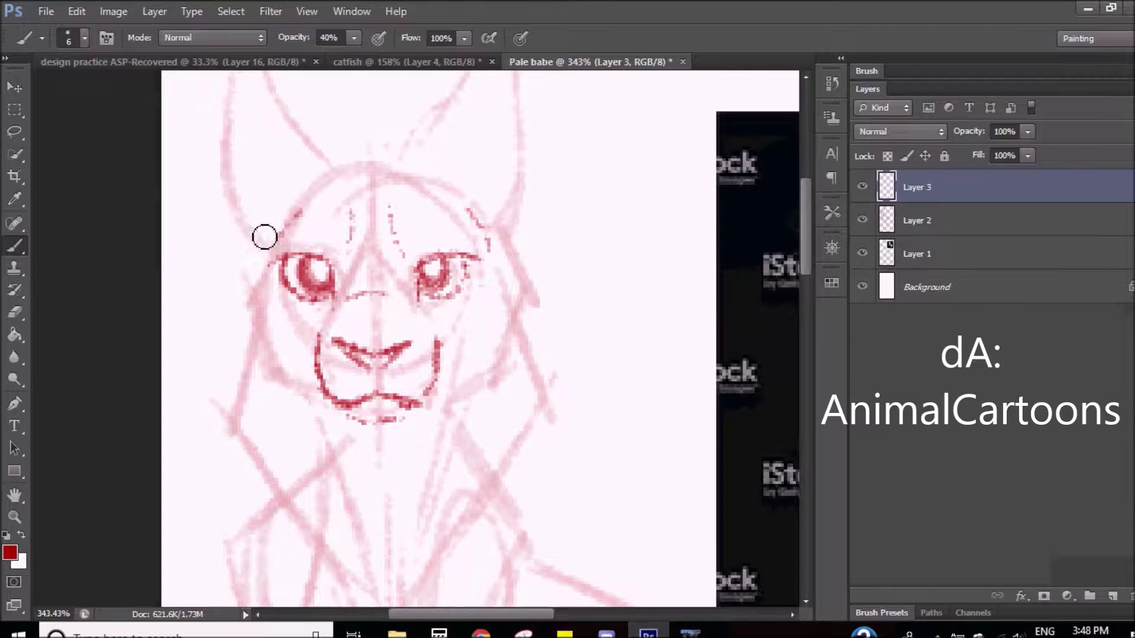
{"action": "left_click_drag", "start_coordinate": [264, 237], "coordinate": [180, 276]}
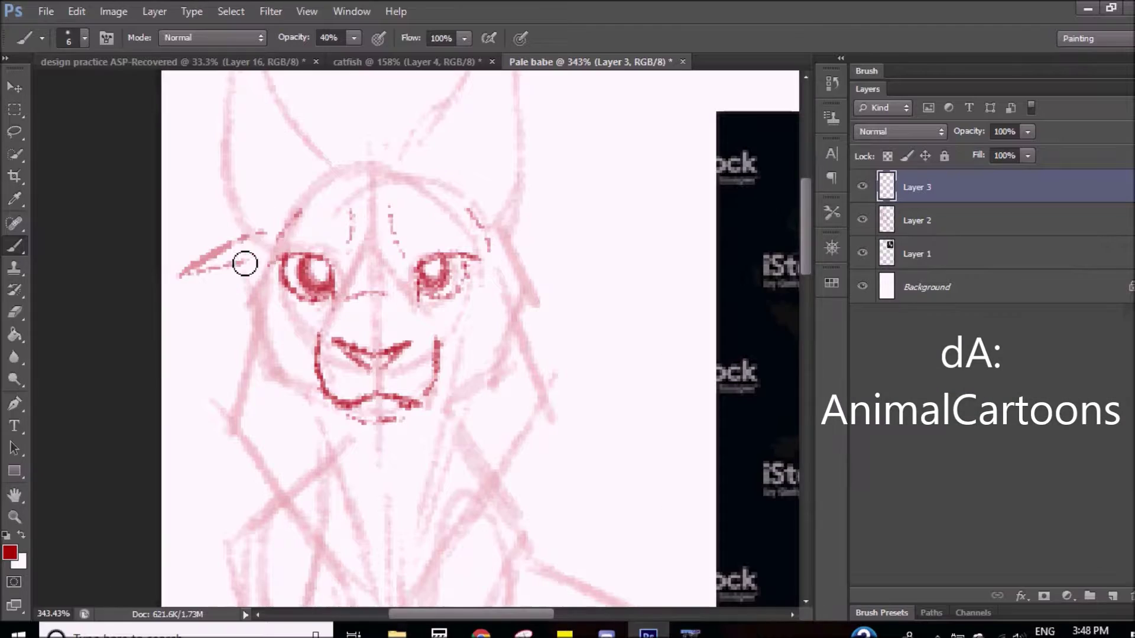
{"action": "left_click_drag", "start_coordinate": [494, 219], "coordinate": [577, 251]}
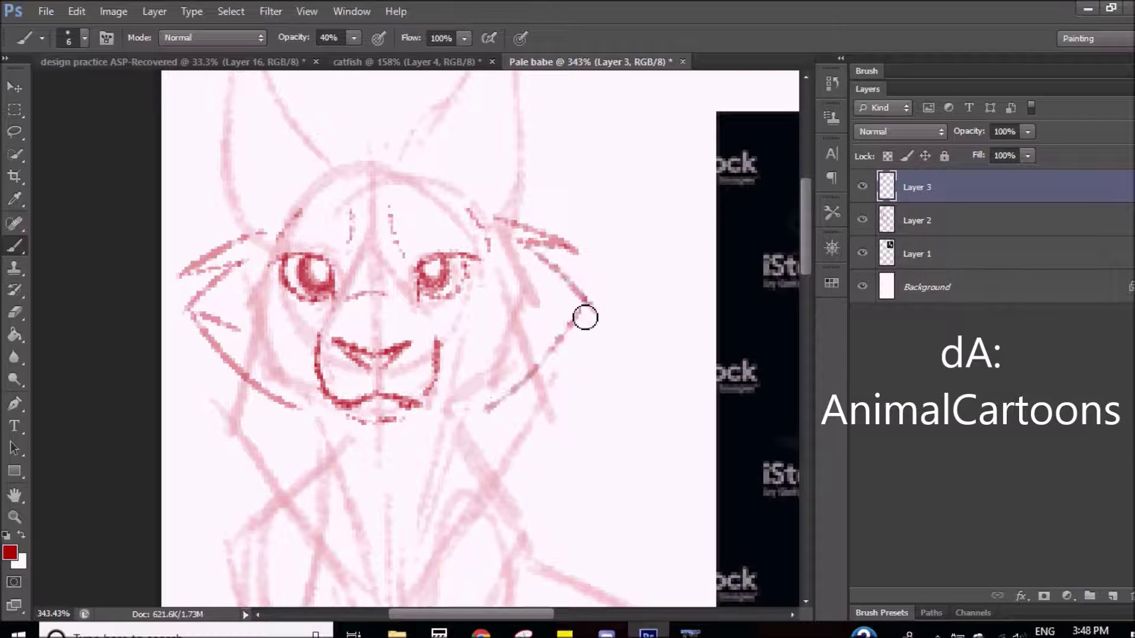
{"action": "left_click_drag", "start_coordinate": [259, 298], "coordinate": [273, 334]}
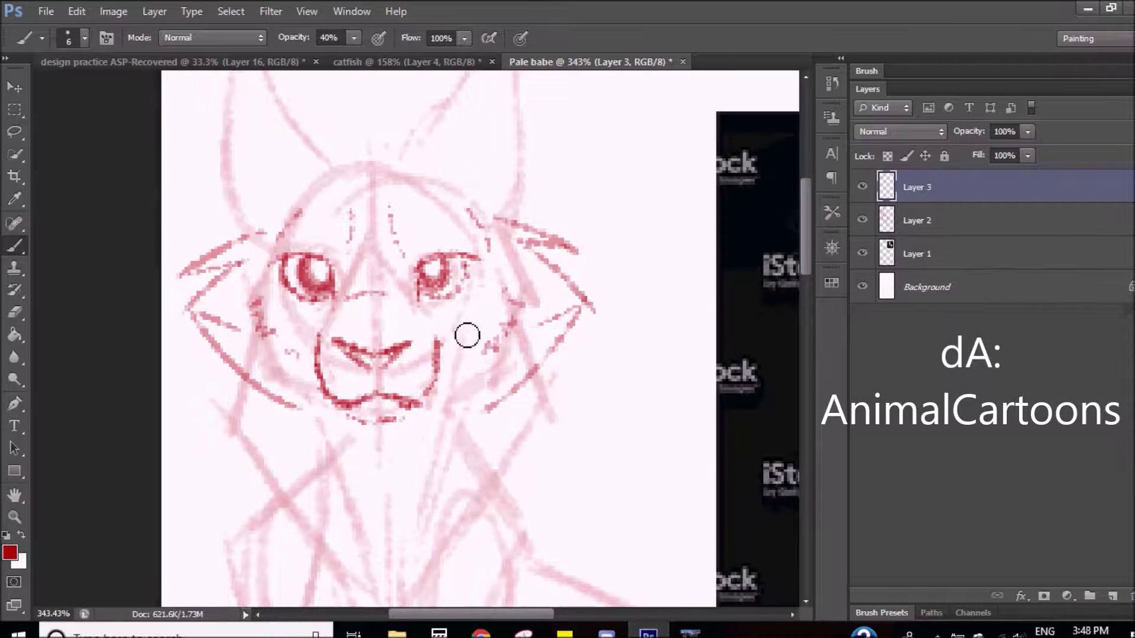
Step: Draw both ears with rounded tips and curve their bases into the top of the head
{"action": "scroll", "coordinate": [372, 232], "scroll_direction": "up", "scroll_amount": 2}
{"action": "scroll", "coordinate": [372, 233], "scroll_direction": "left", "scroll_amount": 1}
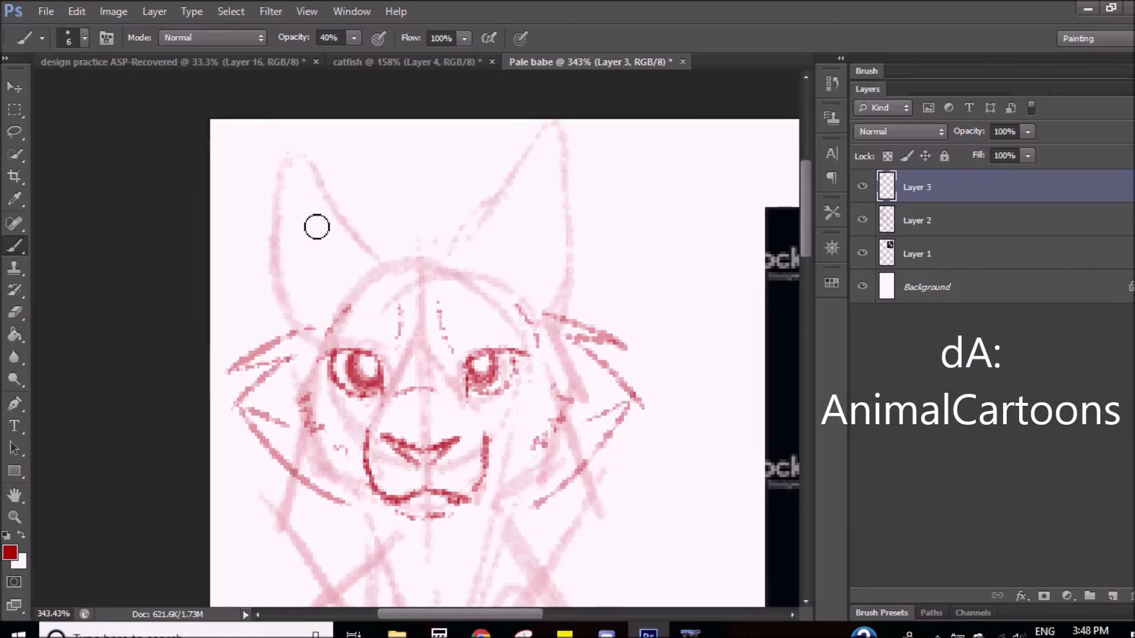
{"action": "mouse_move", "coordinate": [324, 204]}
{"action": "left_mouse_down"}
{"action": "mouse_move", "coordinate": [264, 228]}
{"action": "mouse_move", "coordinate": [295, 326]}
{"action": "left_mouse_up"}
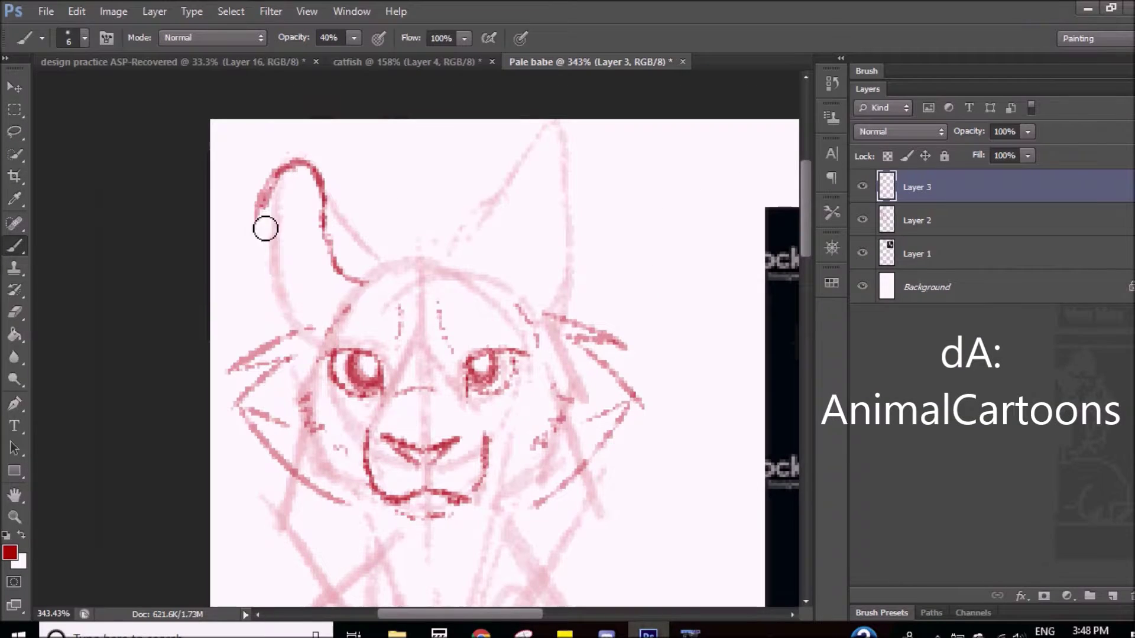
{"action": "left_click_drag", "start_coordinate": [334, 216], "coordinate": [378, 260]}
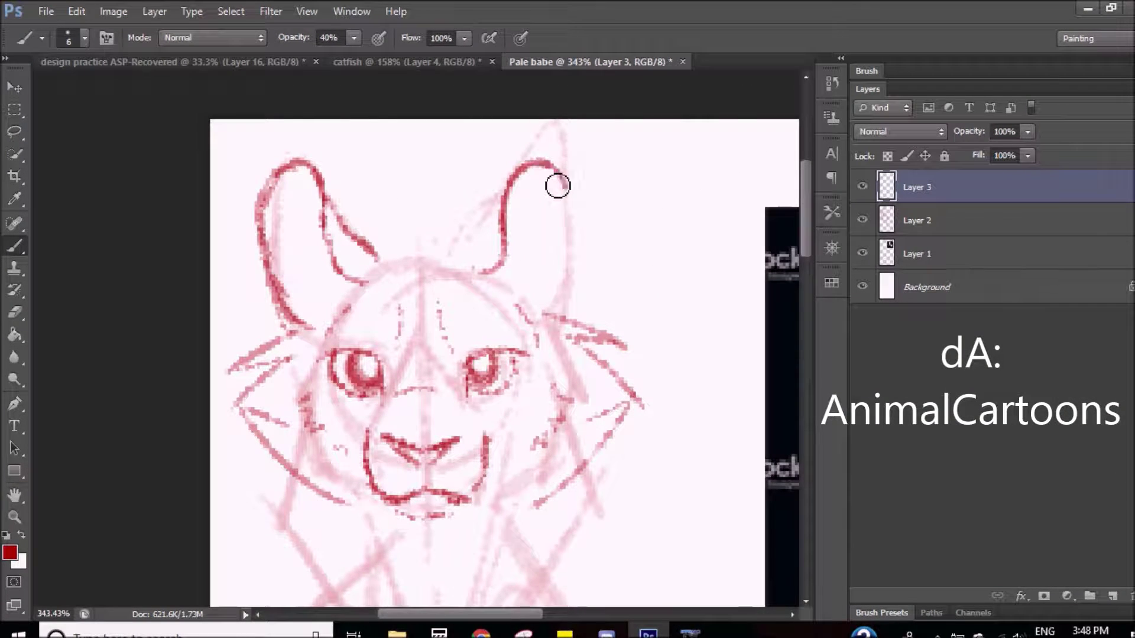
Step: Draw the full neck ruff with curved sides running from the cheeks down to the chest
{"action": "scroll", "coordinate": [532, 292], "scroll_direction": "down", "scroll_amount": 4}
{"action": "scroll", "coordinate": [532, 292], "scroll_direction": "right", "scroll_amount": 1}
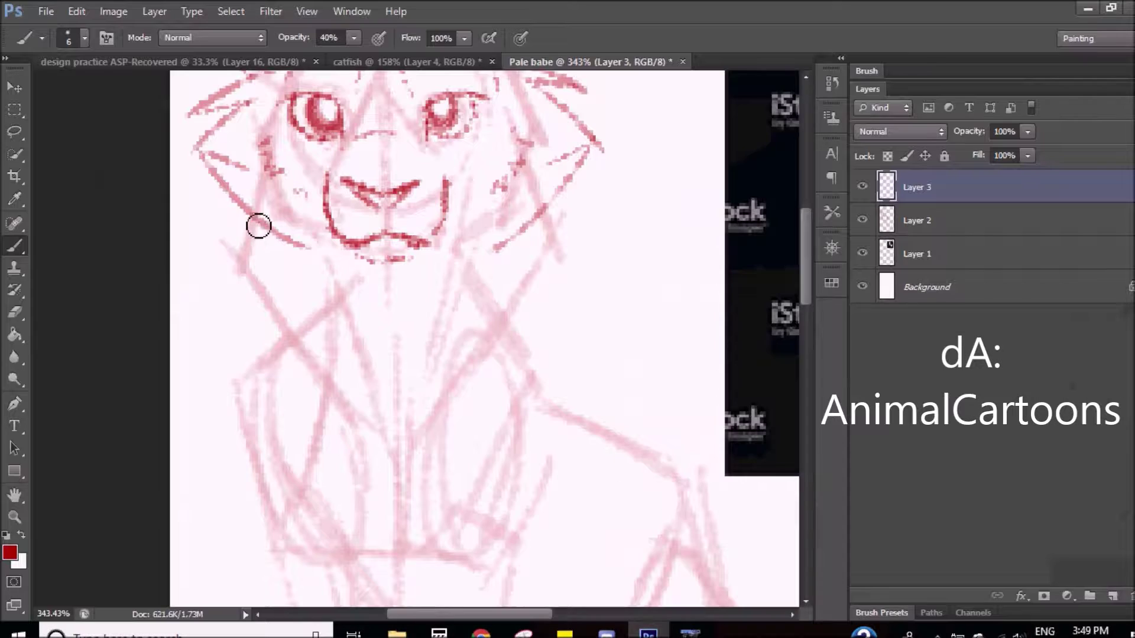
{"action": "left_click_drag", "start_coordinate": [253, 222], "coordinate": [310, 434]}
{"action": "left_click_drag", "start_coordinate": [285, 392], "coordinate": [361, 462]}
{"action": "left_click_drag", "start_coordinate": [552, 204], "coordinate": [535, 406]}
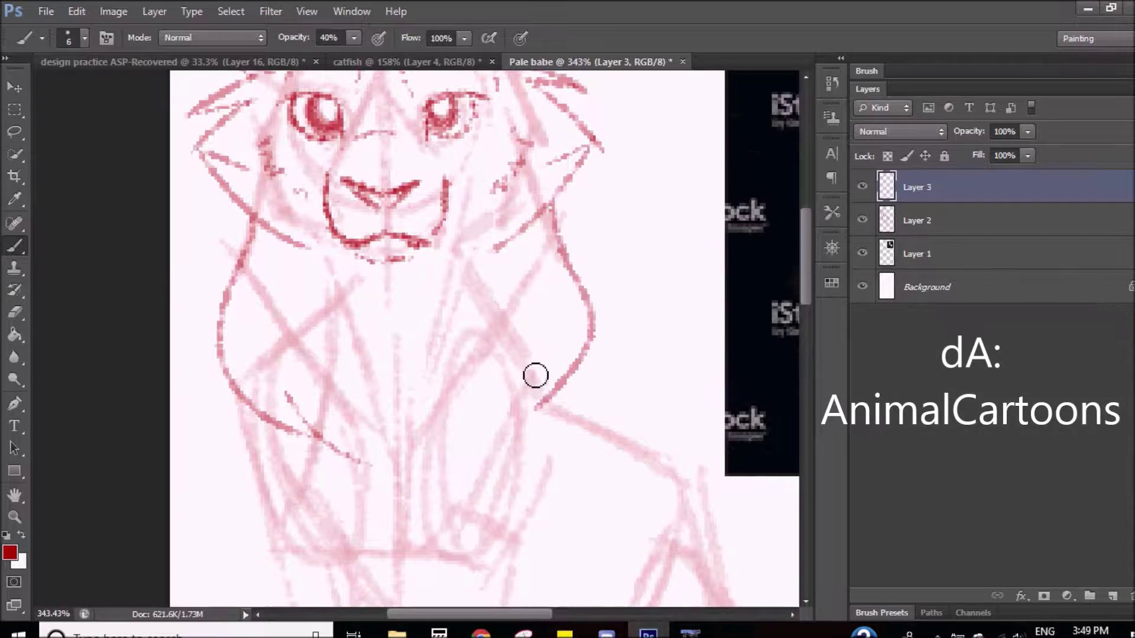
Step: Trace the outer foreleg line from the ruff down to the ankle of the foot farthest from the tail
{"action": "scroll", "coordinate": [420, 274], "scroll_direction": "down", "scroll_amount": 4}
{"action": "scroll", "coordinate": [319, 260], "scroll_direction": "left", "scroll_amount": 1}
{"action": "left_click_drag", "start_coordinate": [295, 343], "coordinate": [360, 600]}
{"action": "scroll", "coordinate": [374, 363], "scroll_direction": "down", "scroll_amount": 5}
{"action": "scroll", "coordinate": [374, 363], "scroll_direction": "left", "scroll_amount": 1}
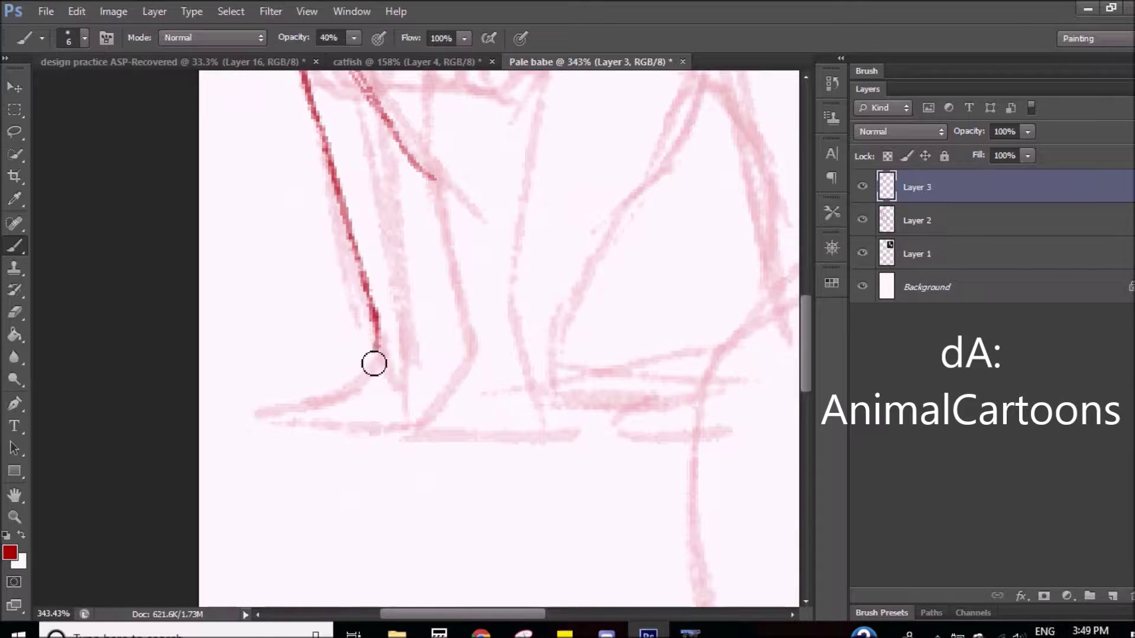
Step: Add fur marks under the chin and trace the second foreleg and both front paws
{"action": "scroll", "coordinate": [388, 360], "scroll_direction": "up", "scroll_amount": 8}
{"action": "scroll", "coordinate": [388, 360], "scroll_direction": "right", "scroll_amount": 1}
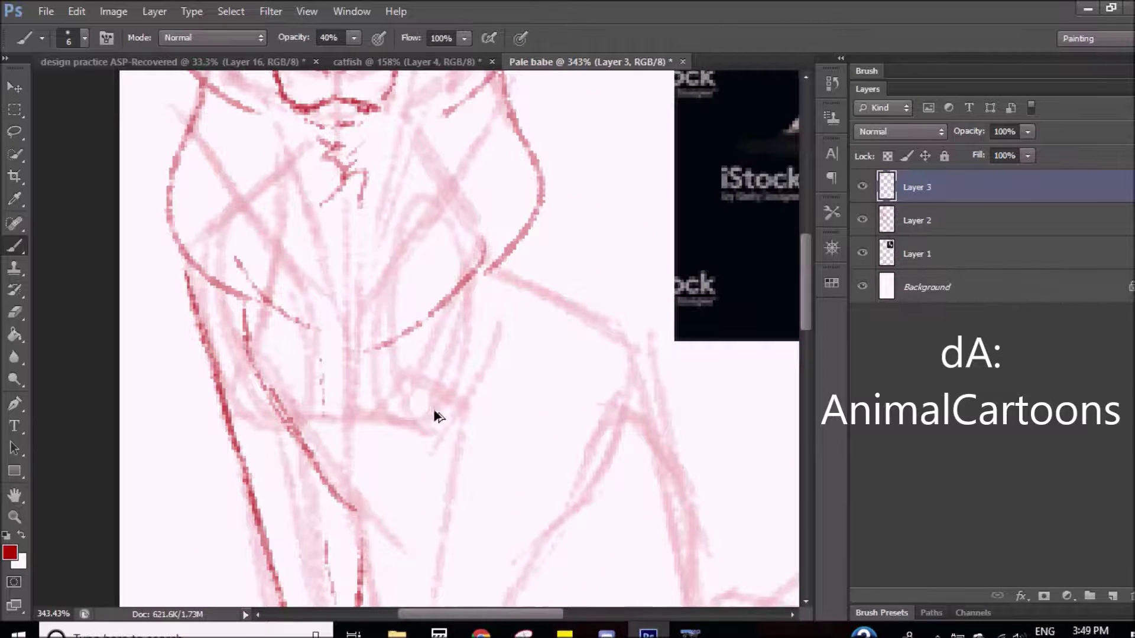
{"action": "scroll", "coordinate": [436, 417], "scroll_direction": "down", "scroll_amount": 4}
{"action": "scroll", "coordinate": [435, 416], "scroll_direction": "right", "scroll_amount": 1}
{"action": "left_click_drag", "start_coordinate": [346, 521], "coordinate": [437, 570]}
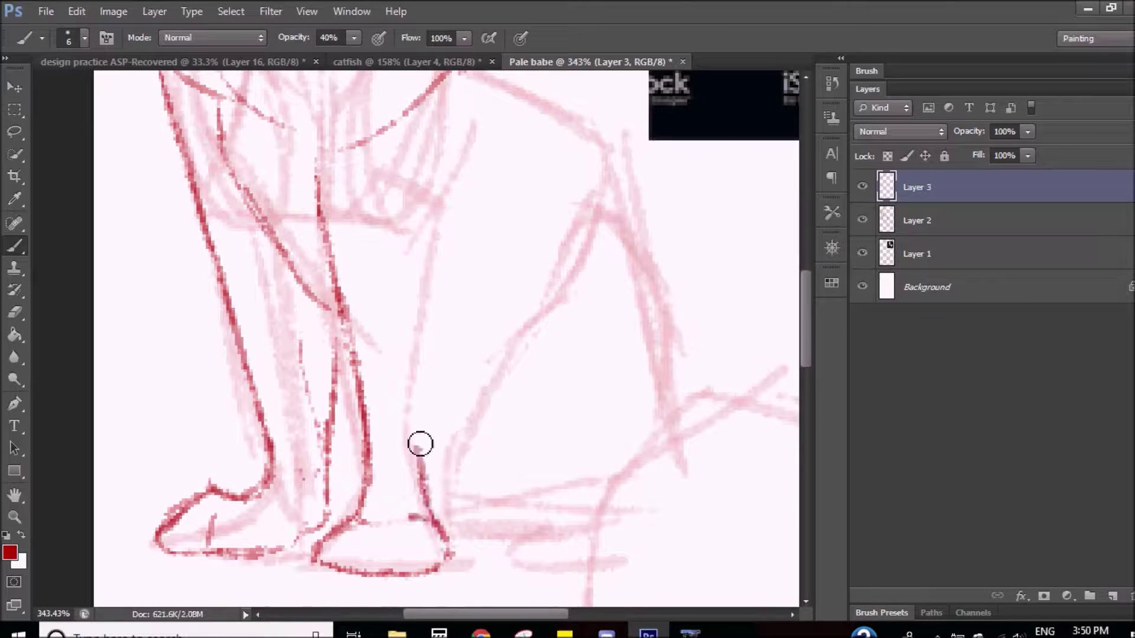
Step: Draw the back contour from the edge of the neck ruff down to the rump
{"action": "scroll", "coordinate": [355, 406], "scroll_direction": "up", "scroll_amount": 4}
{"action": "scroll", "coordinate": [354, 405], "scroll_direction": "right", "scroll_amount": 4}
{"action": "scroll", "coordinate": [276, 122], "scroll_direction": "down", "scroll_amount": 4}
{"action": "scroll", "coordinate": [276, 122], "scroll_direction": "right", "scroll_amount": 4}
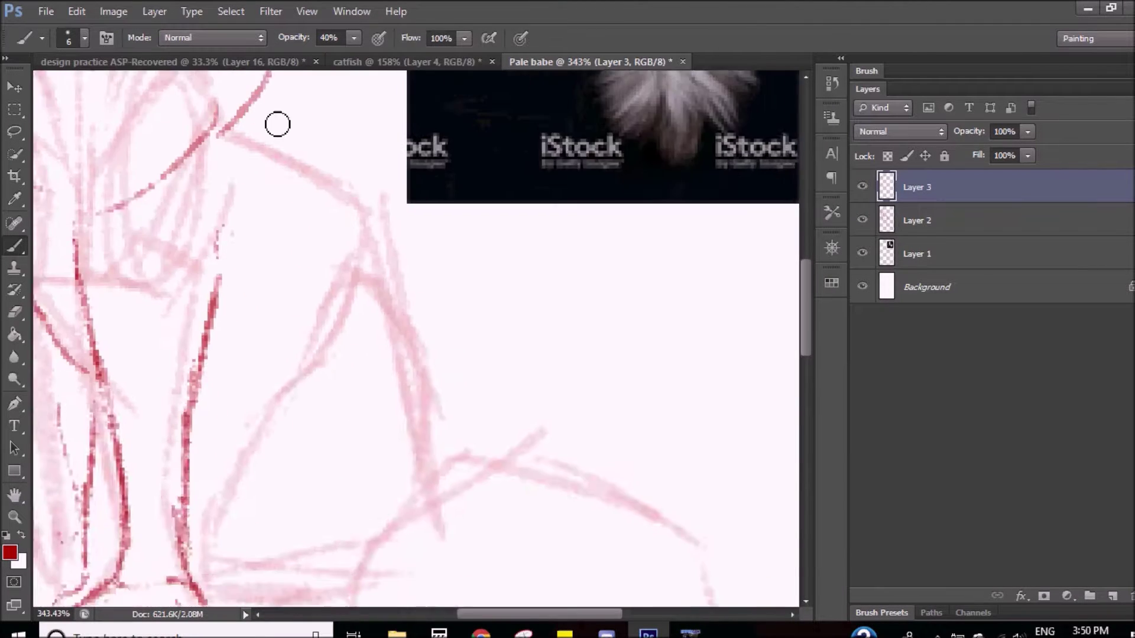
{"action": "scroll", "coordinate": [360, 306], "scroll_direction": "up", "scroll_amount": 4}
{"action": "scroll", "coordinate": [436, 145], "scroll_direction": "down", "scroll_amount": 4}
{"action": "left_click_drag", "start_coordinate": [436, 145], "coordinate": [494, 417]}
Step: Draw the hind leg's thigh curve and the hind paw behind the front feet
{"action": "scroll", "coordinate": [494, 417], "scroll_direction": "down", "scroll_amount": 2}
{"action": "scroll", "coordinate": [494, 417], "scroll_direction": "left", "scroll_amount": 1}
{"action": "left_click_drag", "start_coordinate": [468, 176], "coordinate": [298, 429]}
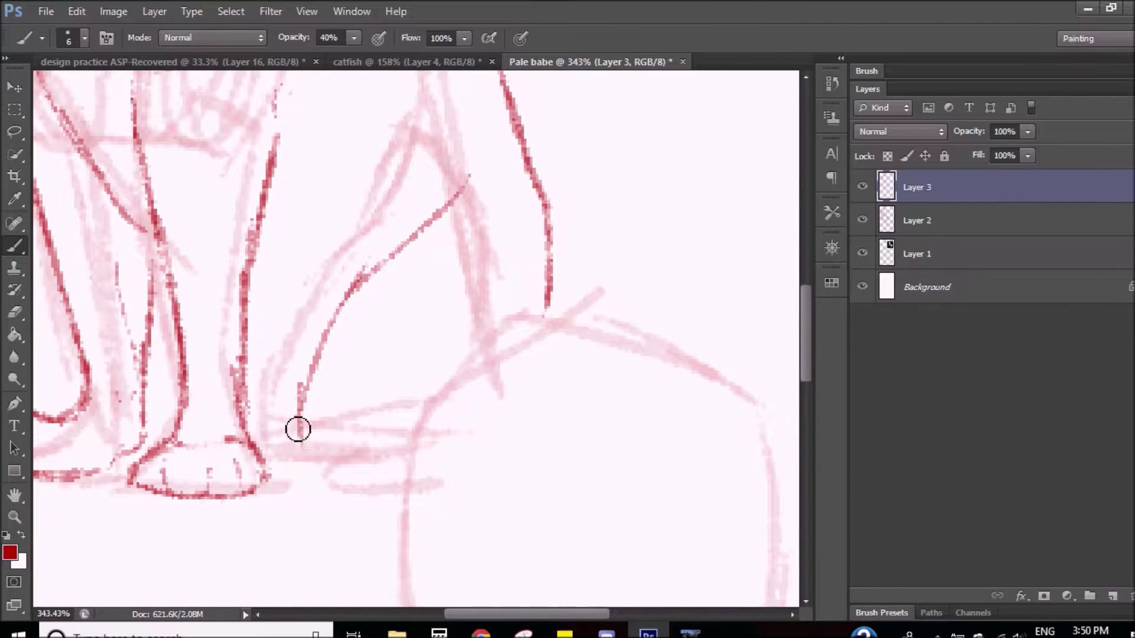
{"action": "scroll", "coordinate": [388, 477], "scroll_direction": "down", "scroll_amount": 6}
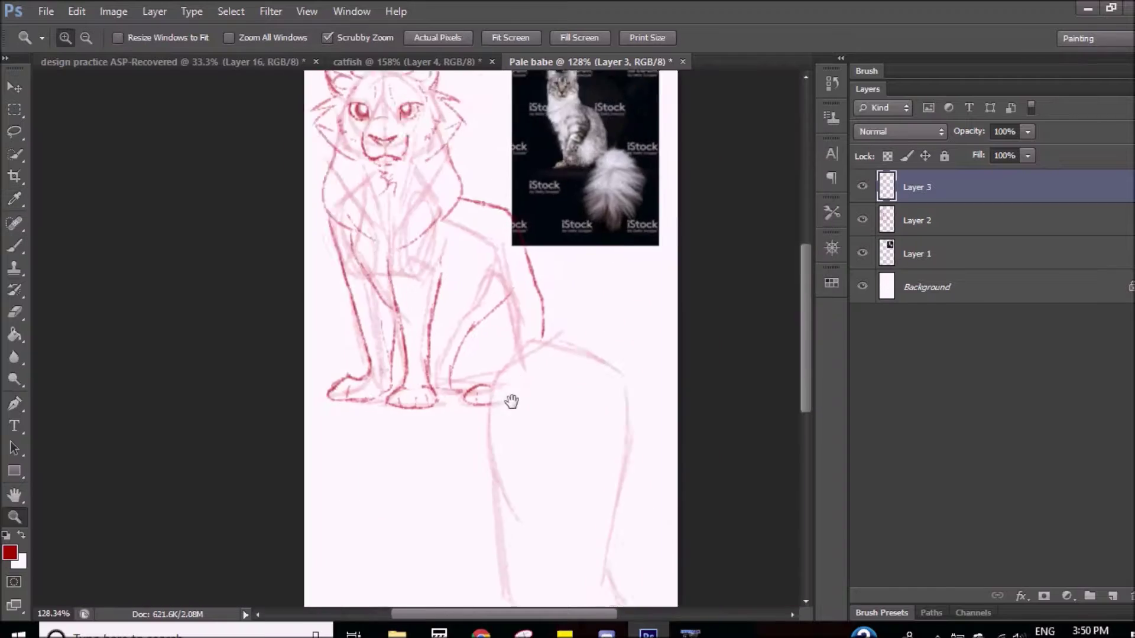
Step: Trace the bushy tail down to its tip and hide the rough sketch on Layer 2
{"action": "scroll", "coordinate": [506, 398], "scroll_direction": "up", "scroll_amount": 3}
{"action": "left_click_drag", "start_coordinate": [404, 461], "coordinate": [367, 236]}
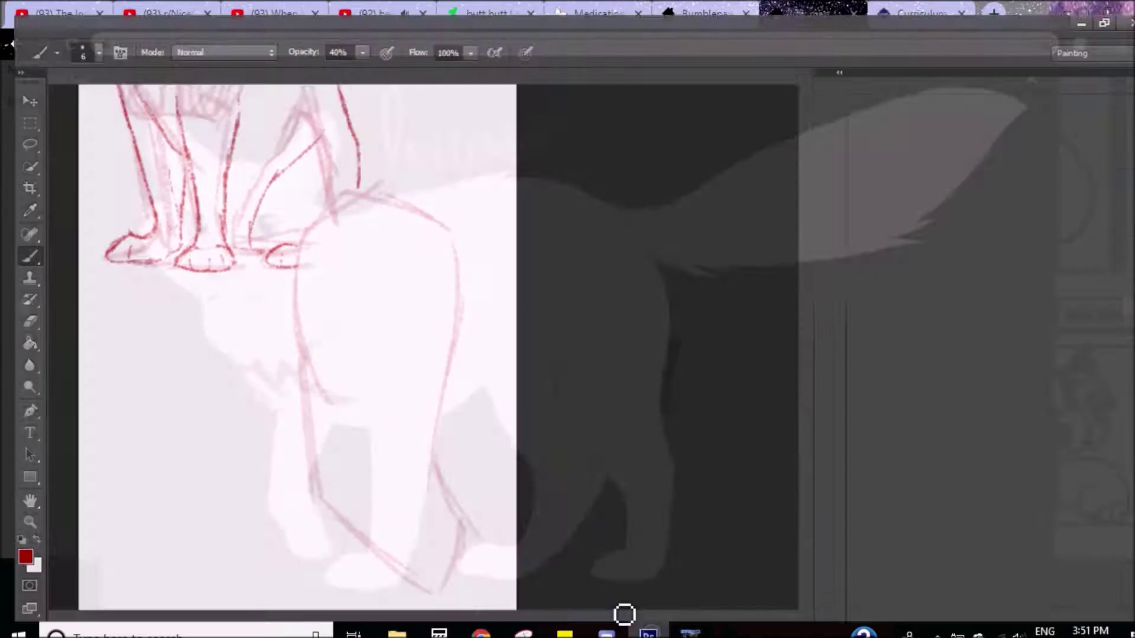
{"action": "left_click_drag", "start_coordinate": [353, 187], "coordinate": [418, 547]}
{"action": "left_click_drag", "start_coordinate": [452, 189], "coordinate": [434, 591]}
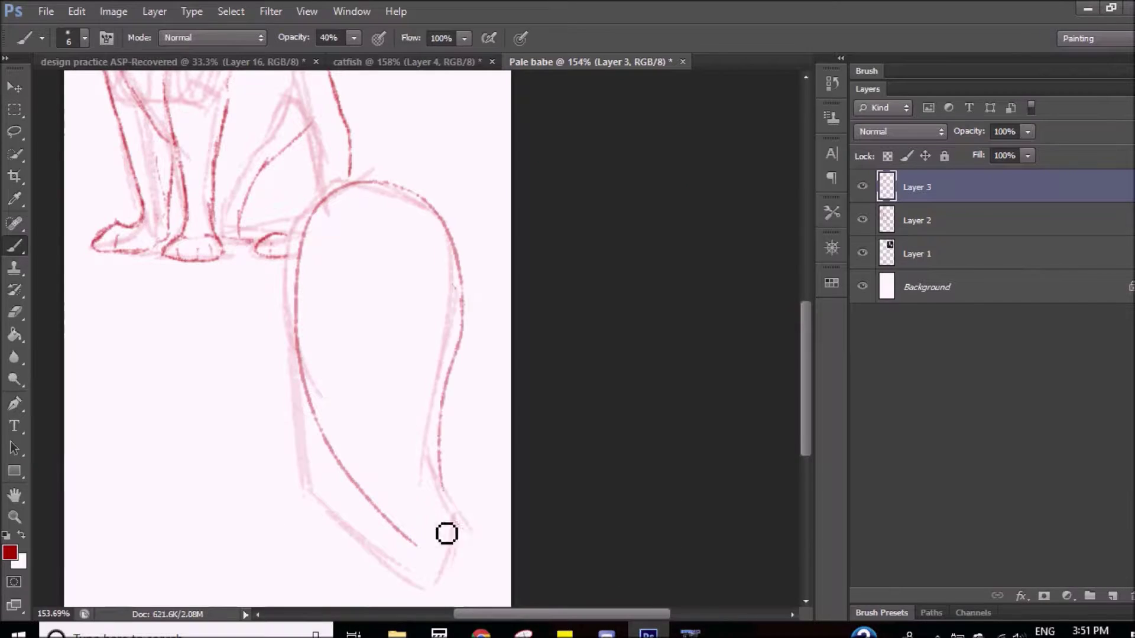
{"action": "scroll", "coordinate": [435, 591], "scroll_direction": "down", "scroll_amount": 3}
{"action": "mouse_move", "coordinate": [438, 407]}
{"action": "left_mouse_down"}
{"action": "mouse_move", "coordinate": [459, 476]}
{"action": "mouse_move", "coordinate": [563, 456]}
{"action": "mouse_move", "coordinate": [458, 233]}
{"action": "mouse_move", "coordinate": [491, 385]}
{"action": "left_mouse_up"}
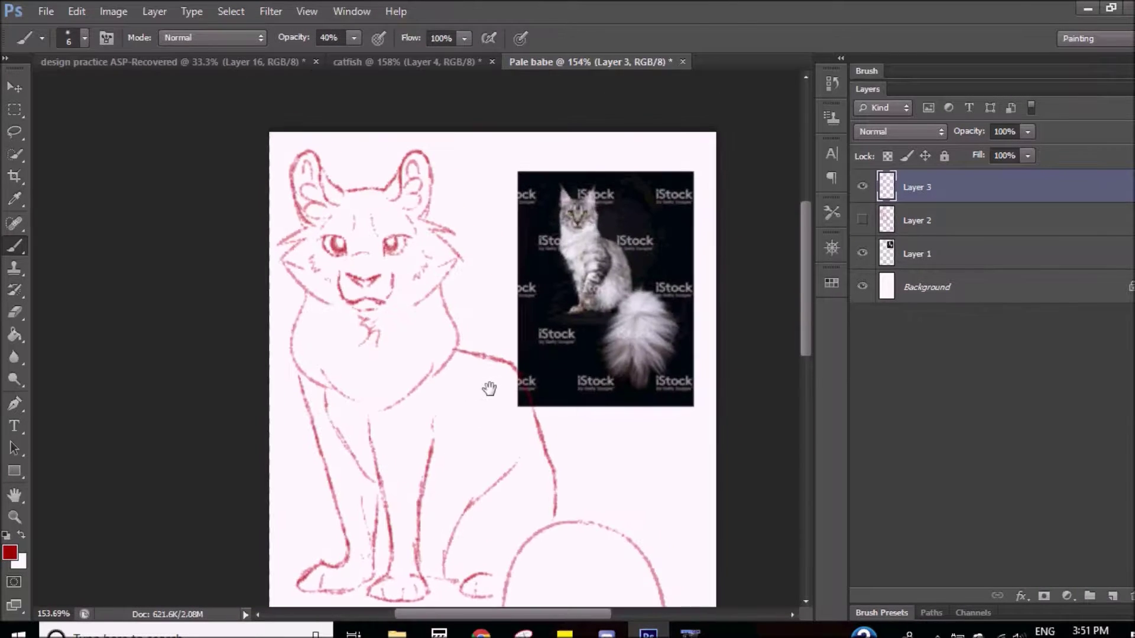
Step: Lasso the cat's head and ears on Layer 3 and move them up away from the neck ruff
{"action": "key", "text": "l"}
{"action": "scroll", "coordinate": [369, 313], "scroll_direction": "up", "scroll_amount": 4}
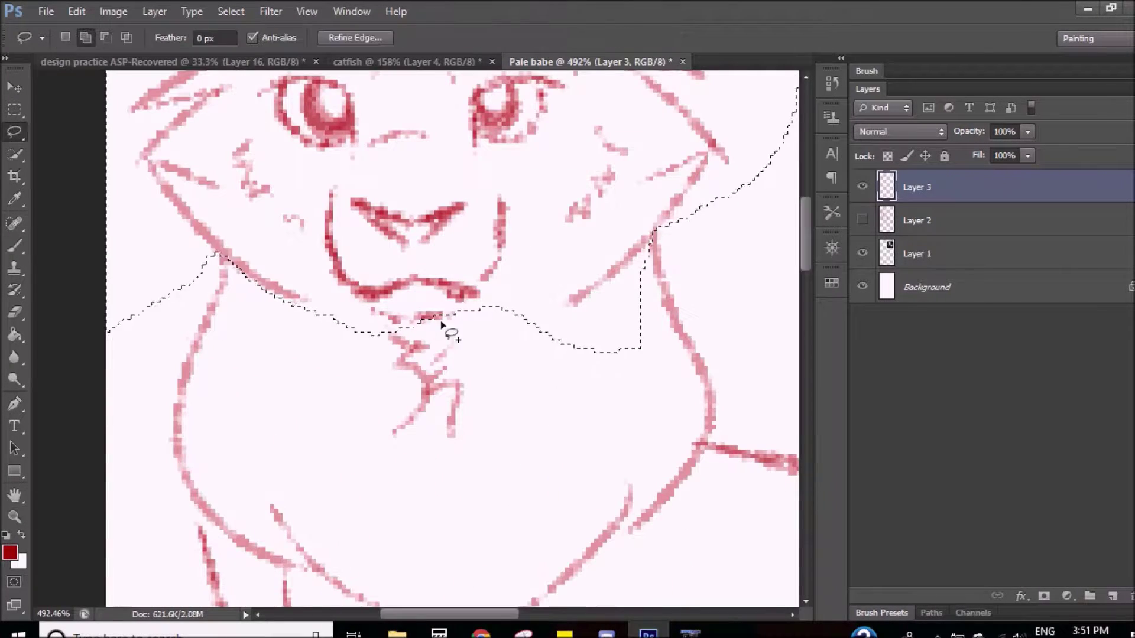
{"action": "scroll", "coordinate": [443, 324], "scroll_direction": "down", "scroll_amount": 3}
{"action": "right_click", "coordinate": [500, 299]}
{"action": "left_click", "coordinate": [537, 502]}
{"action": "key", "text": "Return"}
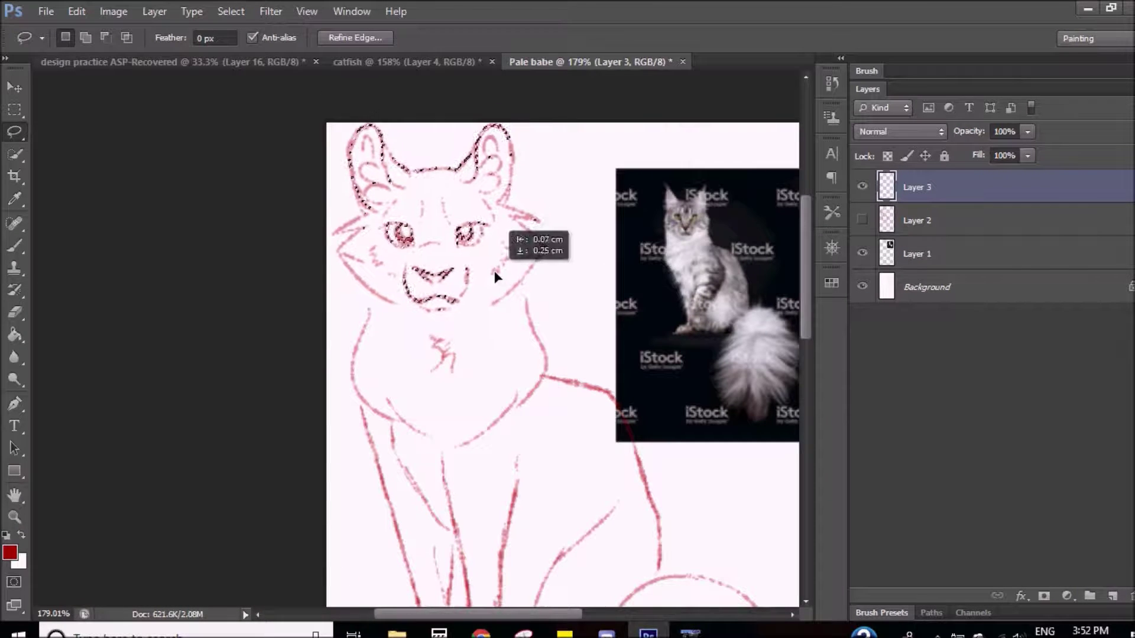
Step: Extend the canvas height slightly with the Crop tool and clear the head selection
{"action": "key", "text": "c"}
{"action": "key", "text": "Escape"}
{"action": "key", "text": "l"}
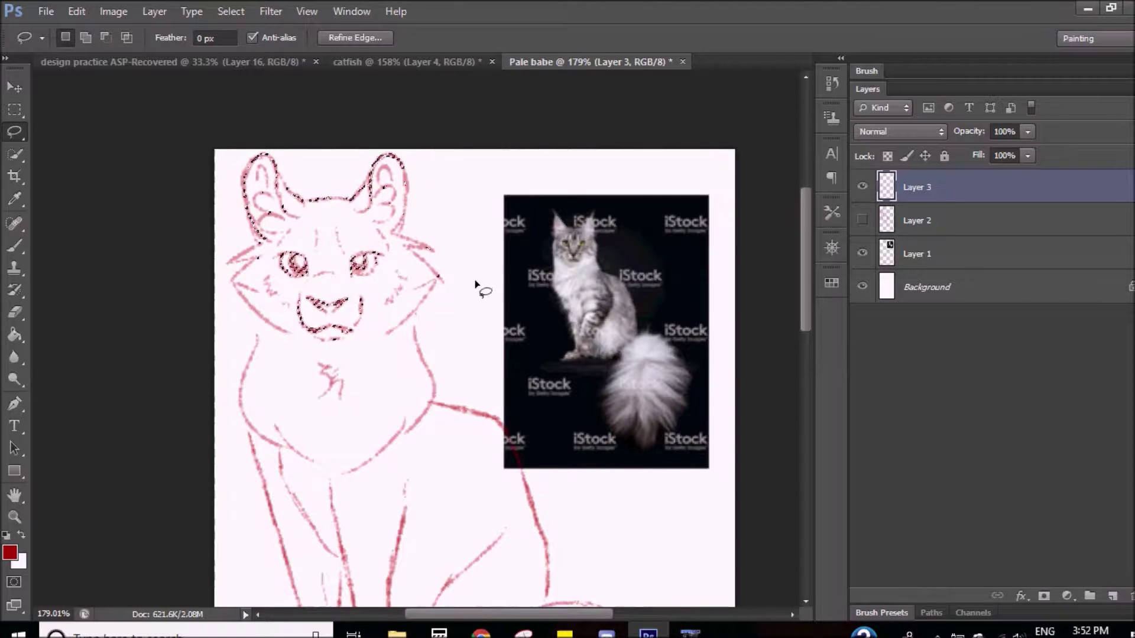
{"action": "key", "text": "c"}
{"action": "key", "text": "Escape"}
{"action": "key", "text": "l"}
{"action": "key", "text": "ctrl+d"}
Step: Erase the fur squiggle on the chest, reconnect the neck to the cheeks, and draw new chin fur and a central chest line
{"action": "key", "text": "b"}
{"action": "scroll", "coordinate": [290, 373], "scroll_direction": "up", "scroll_amount": 3}
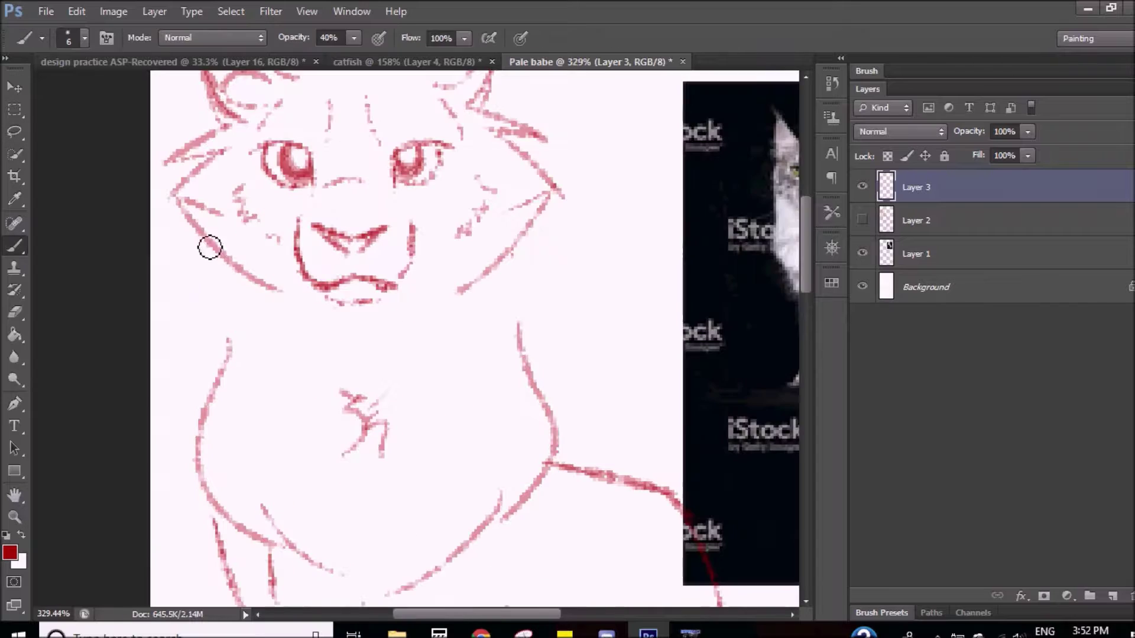
{"action": "key", "text": "e"}
{"action": "left_click_drag", "start_coordinate": [384, 449], "coordinate": [380, 384]}
{"action": "key", "text": "b"}
{"action": "left_click_drag", "start_coordinate": [352, 435], "coordinate": [372, 562]}
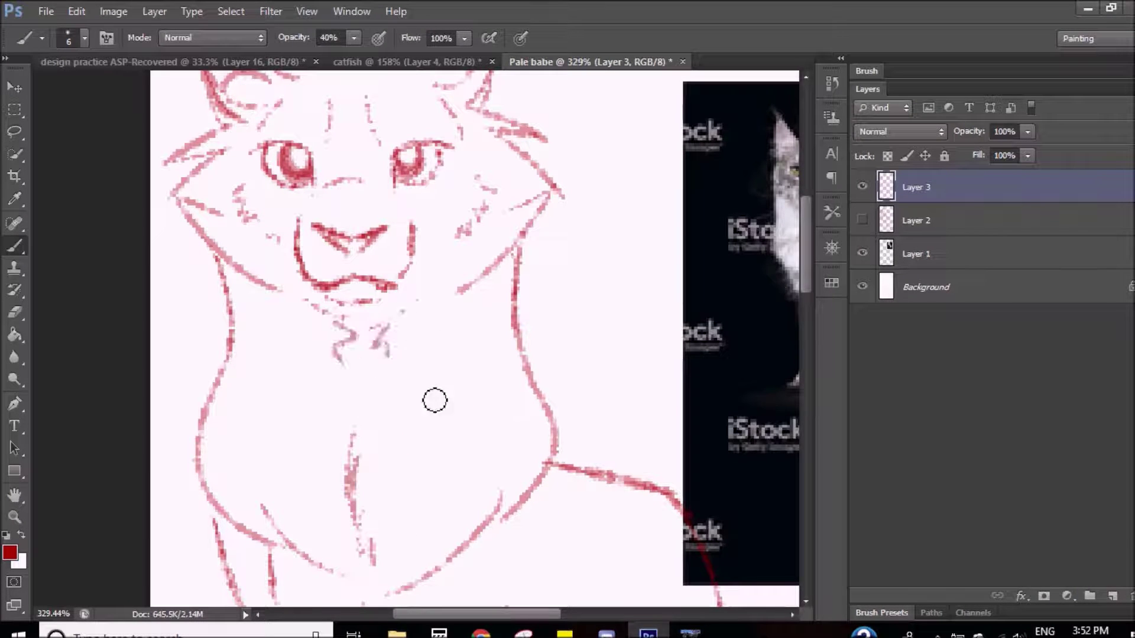
{"action": "key", "text": "z"}
{"action": "mouse_move", "coordinate": [327, 326]}
{"action": "left_mouse_down"}
{"action": "mouse_move", "coordinate": [350, 374]}
{"action": "mouse_move", "coordinate": [358, 296]}
{"action": "left_mouse_up"}
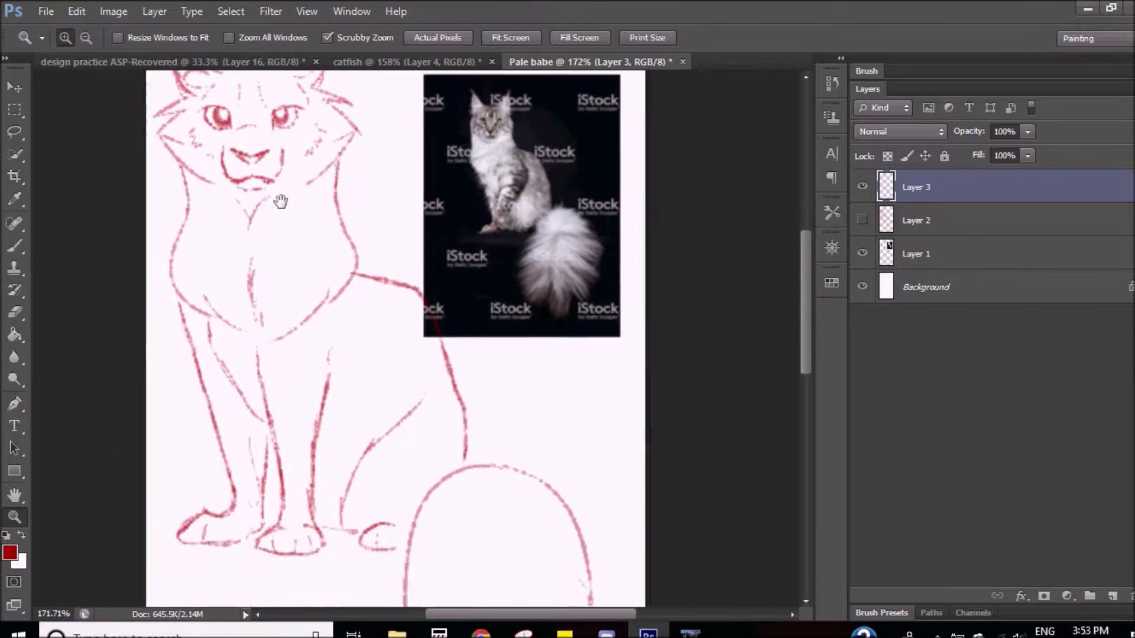
Step: Lasso the cat's chest and body on Layer 3, shift them slightly closer to the head, clear the selection, and hide the reference photo
{"action": "key", "text": "l"}
{"action": "left_click_drag", "start_coordinate": [178, 283], "coordinate": [169, 292]}
{"action": "mouse_move", "coordinate": [414, 251]}
{"action": "left_mouse_down"}
{"action": "mouse_move", "coordinate": [380, 250]}
{"action": "mouse_move", "coordinate": [539, 246]}
{"action": "mouse_move", "coordinate": [423, 305]}
{"action": "left_mouse_up"}
{"action": "key", "text": "z"}
{"action": "key", "text": "ctrl+d"}
{"action": "left_click", "coordinate": [863, 254]}
{"action": "mouse_move", "coordinate": [378, 267]}
{"action": "left_mouse_down"}
{"action": "mouse_move", "coordinate": [418, 265]}
{"action": "mouse_move", "coordinate": [350, 266]}
{"action": "left_mouse_up"}
{"action": "key", "text": "b"}
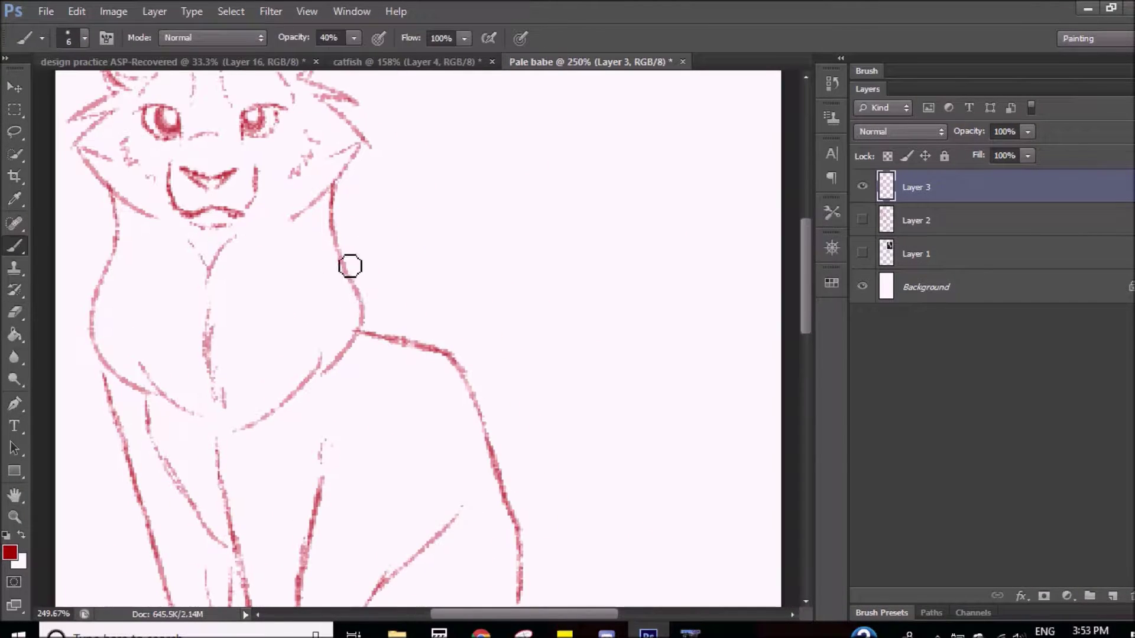
Step: Redraw the back as a smooth curve flowing out of the neck and erase the old angular line
{"action": "mouse_move", "coordinate": [512, 479]}
{"action": "left_mouse_down"}
{"action": "mouse_move", "coordinate": [486, 299]}
{"action": "mouse_move", "coordinate": [459, 476]}
{"action": "mouse_move", "coordinate": [459, 388]}
{"action": "left_mouse_up"}
{"action": "key", "text": "alt+bracketleft"}
{"action": "key", "text": "alt+bracketright"}
{"action": "key", "text": "e"}
{"action": "key", "text": "b"}
{"action": "key", "text": "e"}
{"action": "mouse_move", "coordinate": [376, 260]}
{"action": "left_mouse_down"}
{"action": "mouse_move", "coordinate": [435, 284]}
{"action": "mouse_move", "coordinate": [406, 253]}
{"action": "left_mouse_up"}
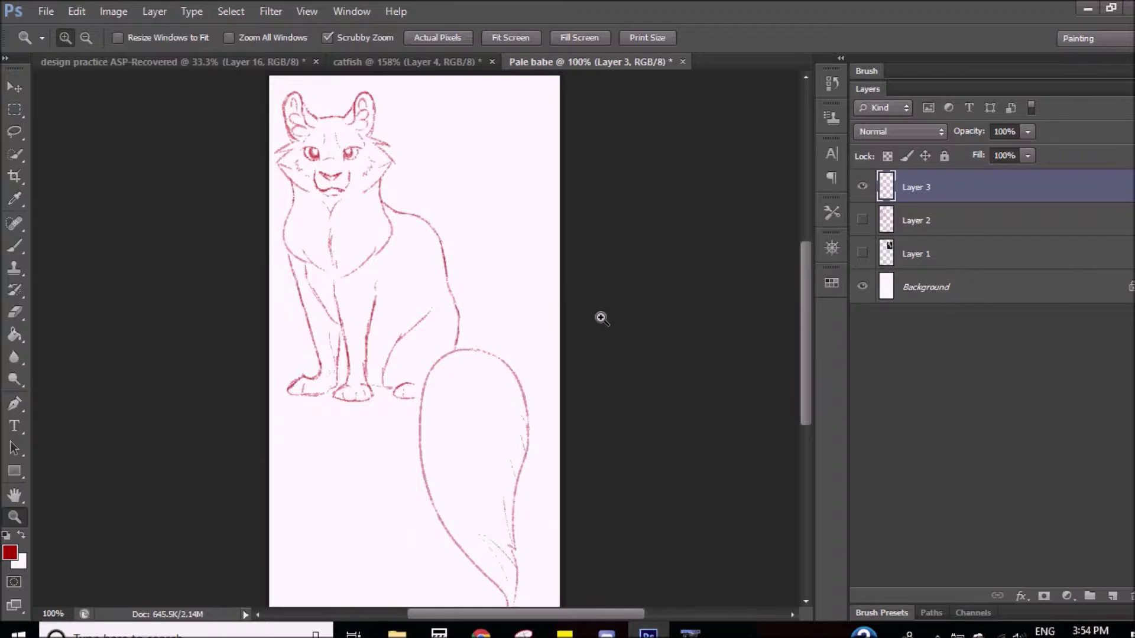
Step: Load Layer 3's strokes as a selection, hide that layer, and paint the strokes black on a new layer
{"action": "key", "text": "l"}
{"action": "left_click", "coordinate": [885, 187], "text": "ctrl"}
{"action": "key", "text": "ctrl+shift+alt+n"}
{"action": "left_click", "coordinate": [862, 220]}
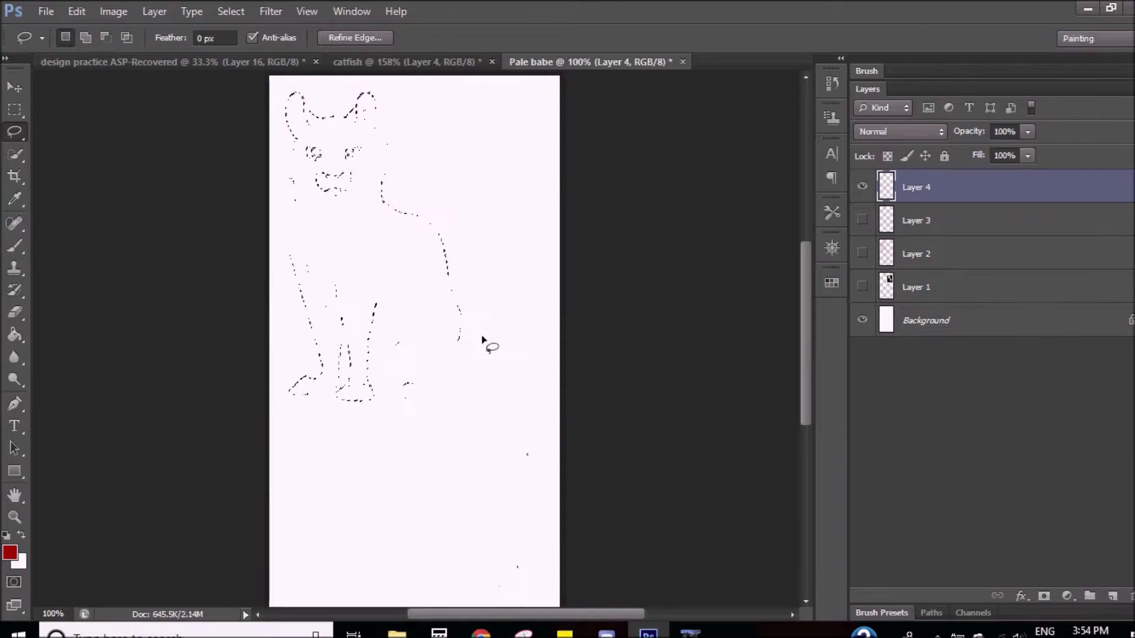
{"action": "key", "text": "b"}
{"action": "key", "text": "d"}
{"action": "left_click_drag", "start_coordinate": [437, 378], "coordinate": [331, 136]}
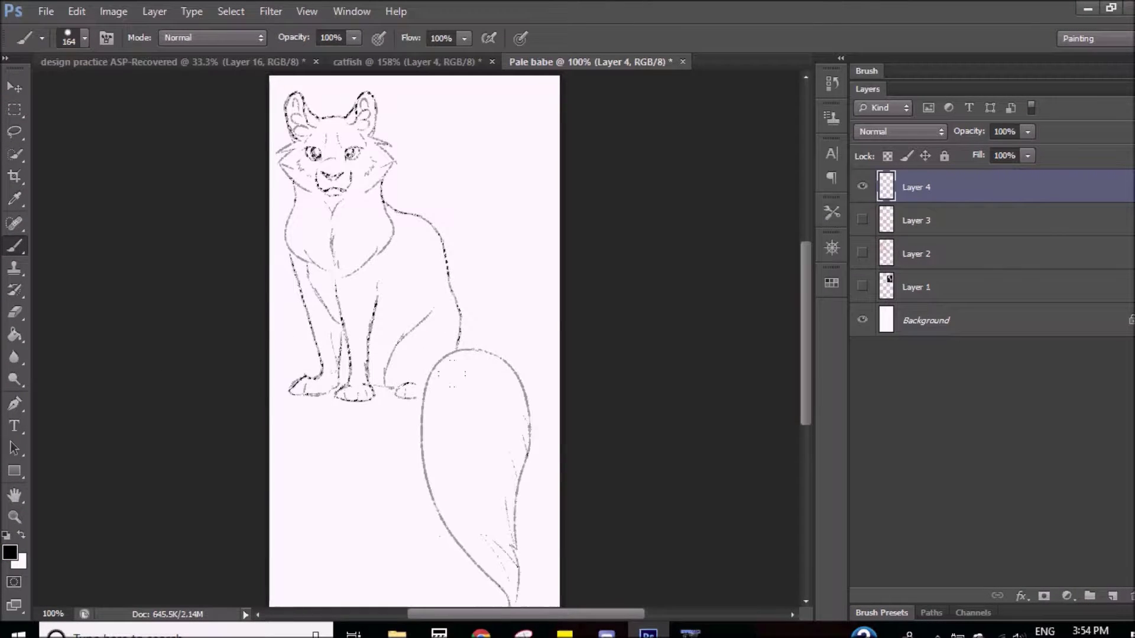
Step: Clear the selection and touch up the black line art around the legs with the Eraser
{"action": "key", "text": "l"}
{"action": "key", "text": "z"}
{"action": "left_click_drag", "start_coordinate": [354, 363], "coordinate": [395, 397]}
{"action": "key", "text": "e"}
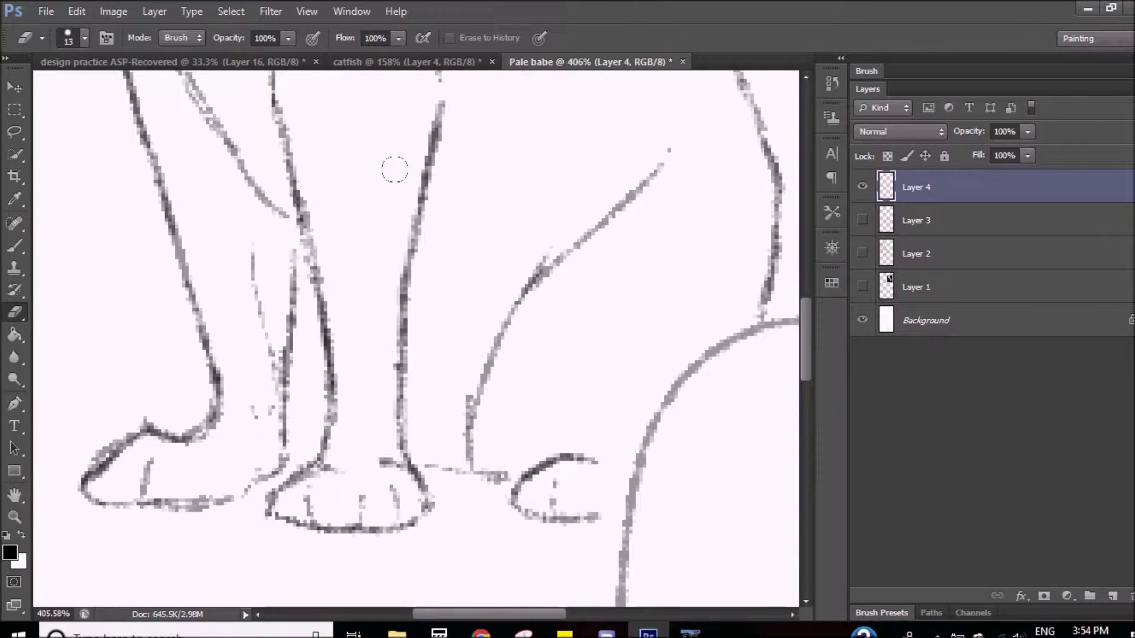
{"action": "left_click", "coordinate": [463, 397], "text": "alt"}
{"action": "left_click_drag", "start_coordinate": [481, 233], "coordinate": [557, 624]}
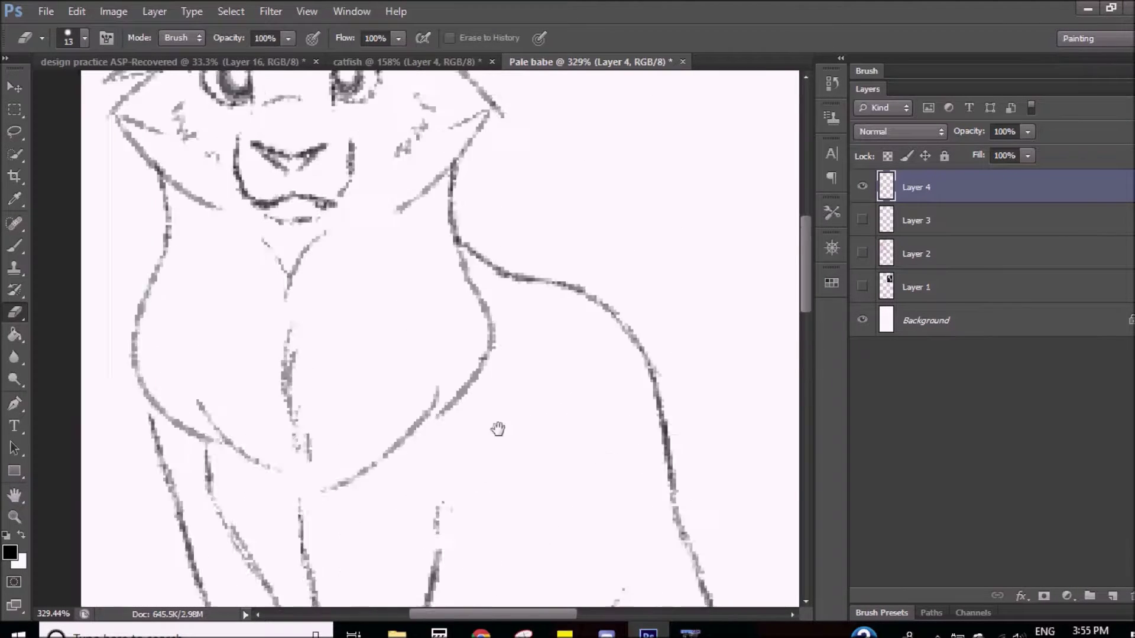
Step: Add a new layer beneath the line art and start filling the first ear with light grey at 100% brush opacity
{"action": "key", "text": "z"}
{"action": "scroll", "coordinate": [329, 313], "scroll_direction": "down", "scroll_amount": 5}
{"action": "key", "text": "ctrl+shift+alt+n"}
{"action": "key", "text": "b"}
{"action": "left_click", "coordinate": [525, 335], "text": "alt"}
{"action": "key", "text": "z"}
{"action": "mouse_move", "coordinate": [309, 294]}
{"action": "left_mouse_down"}
{"action": "mouse_move", "coordinate": [366, 294]}
{"action": "mouse_move", "coordinate": [339, 292]}
{"action": "mouse_move", "coordinate": [311, 206]}
{"action": "left_mouse_up"}
{"action": "key", "text": "b"}
{"action": "key", "text": "0"}
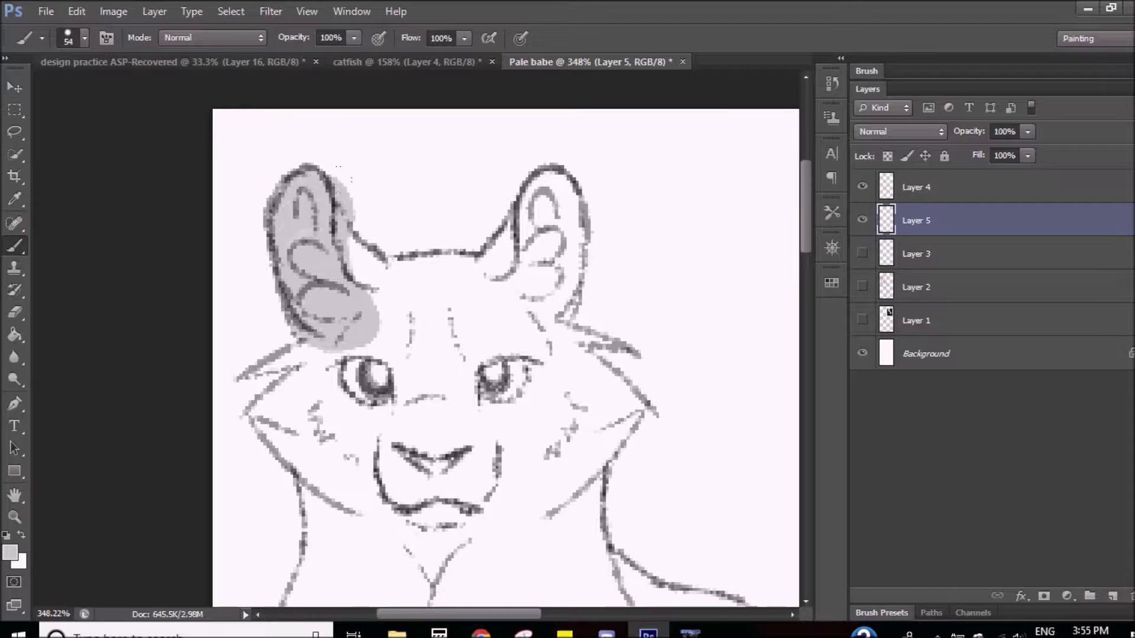
Step: Reduce the brush size and fill the second ear, the forehead, and one side of the face and neck with light grey
{"action": "right_click", "coordinate": [378, 204]}
{"action": "key", "text": "Return"}
{"action": "mouse_move", "coordinate": [354, 275]}
{"action": "left_mouse_down"}
{"action": "mouse_move", "coordinate": [461, 290]}
{"action": "mouse_move", "coordinate": [532, 325]}
{"action": "mouse_move", "coordinate": [561, 200]}
{"action": "left_mouse_up"}
{"action": "scroll", "coordinate": [502, 355], "scroll_direction": "down", "scroll_amount": 3}
{"action": "mouse_move", "coordinate": [378, 237]}
{"action": "left_mouse_down"}
{"action": "mouse_move", "coordinate": [272, 296]}
{"action": "mouse_move", "coordinate": [354, 284]}
{"action": "mouse_move", "coordinate": [367, 331]}
{"action": "mouse_move", "coordinate": [378, 491]}
{"action": "mouse_move", "coordinate": [331, 597]}
{"action": "left_mouse_up"}
{"action": "key", "text": "e"}
{"action": "key", "text": "b"}
Step: Fill the opposite cheek and its fur tufts with grey, erasing any colour outside the outline
{"action": "mouse_move", "coordinate": [525, 281]}
{"action": "left_mouse_down"}
{"action": "mouse_move", "coordinate": [371, 349]}
{"action": "mouse_move", "coordinate": [520, 349]}
{"action": "left_mouse_up"}
{"action": "key", "text": "e"}
{"action": "left_click_drag", "start_coordinate": [449, 295], "coordinate": [526, 319]}
{"action": "key", "text": "b"}
{"action": "key", "text": "e"}
{"action": "left_click_drag", "start_coordinate": [485, 360], "coordinate": [532, 396]}
{"action": "key", "text": "b"}
{"action": "left_click_drag", "start_coordinate": [497, 366], "coordinate": [437, 420]}
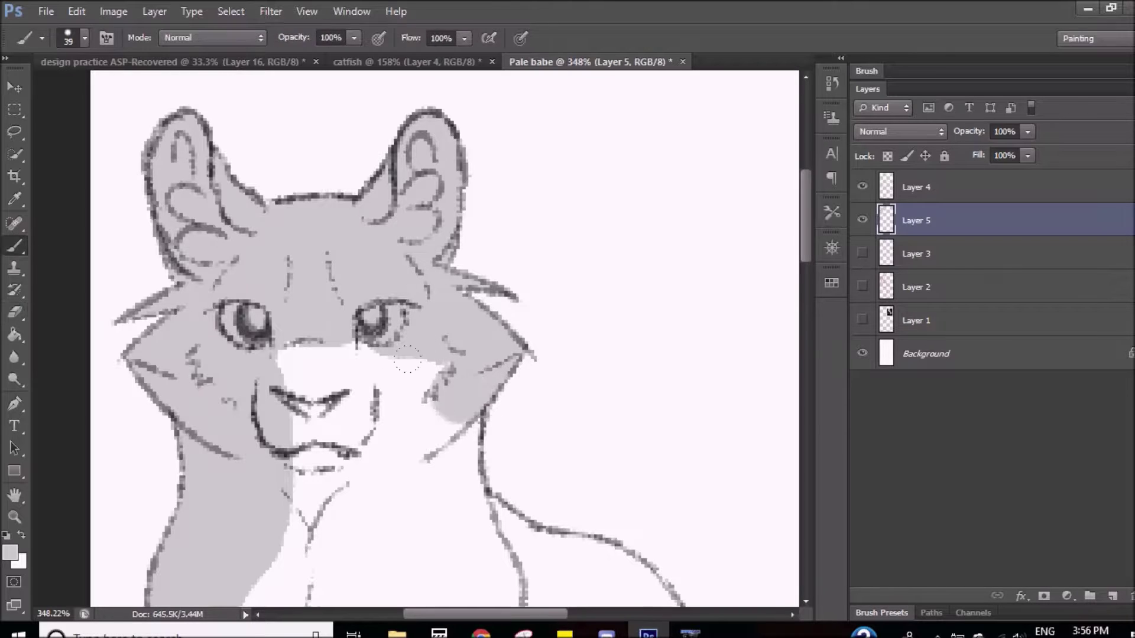
Step: Fill the far side of the neck and the back with grey, trimming the overspill along the back line
{"action": "scroll", "coordinate": [437, 419], "scroll_direction": "down", "scroll_amount": 3}
{"action": "key", "text": "e"}
{"action": "mouse_move", "coordinate": [509, 384]}
{"action": "left_mouse_down"}
{"action": "mouse_move", "coordinate": [426, 227]}
{"action": "mouse_move", "coordinate": [326, 104]}
{"action": "left_mouse_up"}
{"action": "left_click_drag", "start_coordinate": [390, 225], "coordinate": [579, 490]}
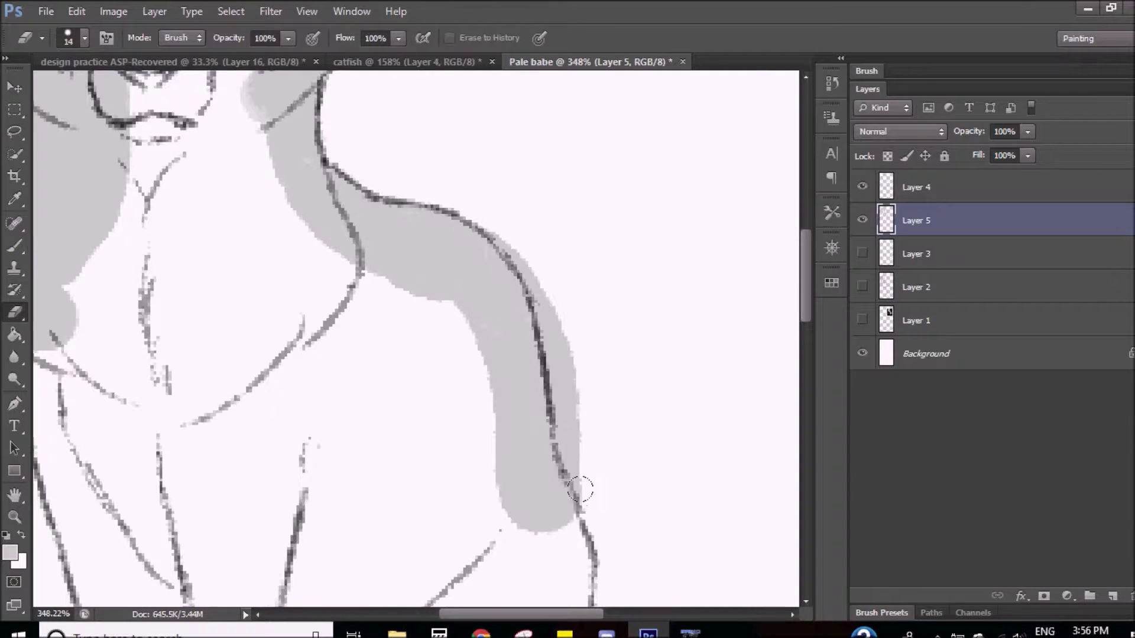
{"action": "key", "text": "b"}
{"action": "mouse_move", "coordinate": [414, 206]}
{"action": "left_mouse_down"}
{"action": "mouse_move", "coordinate": [414, 443]}
{"action": "mouse_move", "coordinate": [473, 178]}
{"action": "left_mouse_up"}
Step: Fill the outer foreleg and its paw with light grey inside the outline
{"action": "mouse_move", "coordinate": [337, 526]}
{"action": "left_mouse_down"}
{"action": "mouse_move", "coordinate": [236, 242]}
{"action": "mouse_move", "coordinate": [216, 274]}
{"action": "left_mouse_up"}
{"action": "scroll", "coordinate": [380, 321], "scroll_direction": "down", "scroll_amount": 5}
{"action": "mouse_move", "coordinate": [319, 426]}
{"action": "left_mouse_down"}
{"action": "mouse_move", "coordinate": [253, 393]}
{"action": "mouse_move", "coordinate": [378, 354]}
{"action": "left_mouse_up"}
{"action": "key", "text": "e"}
{"action": "key", "text": "b"}
{"action": "left_click_drag", "start_coordinate": [419, 314], "coordinate": [414, 118]}
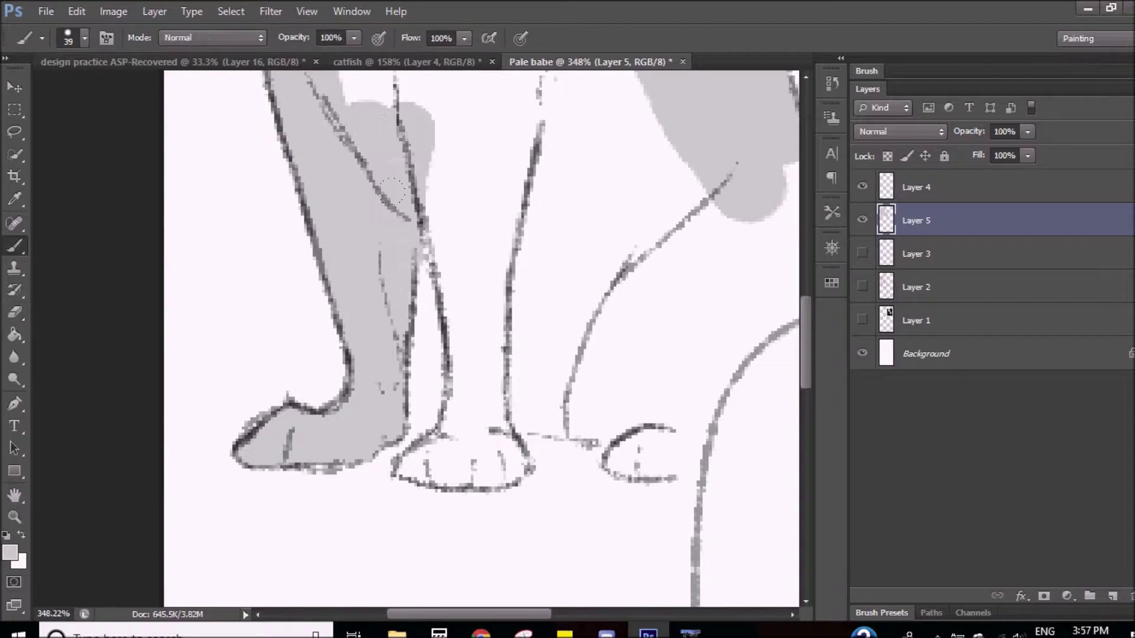
Step: Fill the middle foreleg and its paw with grey, erasing the spill around the toes
{"action": "left_click_drag", "start_coordinate": [413, 449], "coordinate": [520, 473]}
{"action": "key", "text": "e"}
{"action": "mouse_move", "coordinate": [396, 496]}
{"action": "left_mouse_down"}
{"action": "mouse_move", "coordinate": [473, 502]}
{"action": "mouse_move", "coordinate": [531, 449]}
{"action": "left_mouse_up"}
{"action": "key", "text": "b"}
{"action": "left_click_drag", "start_coordinate": [422, 407], "coordinate": [514, 106]}
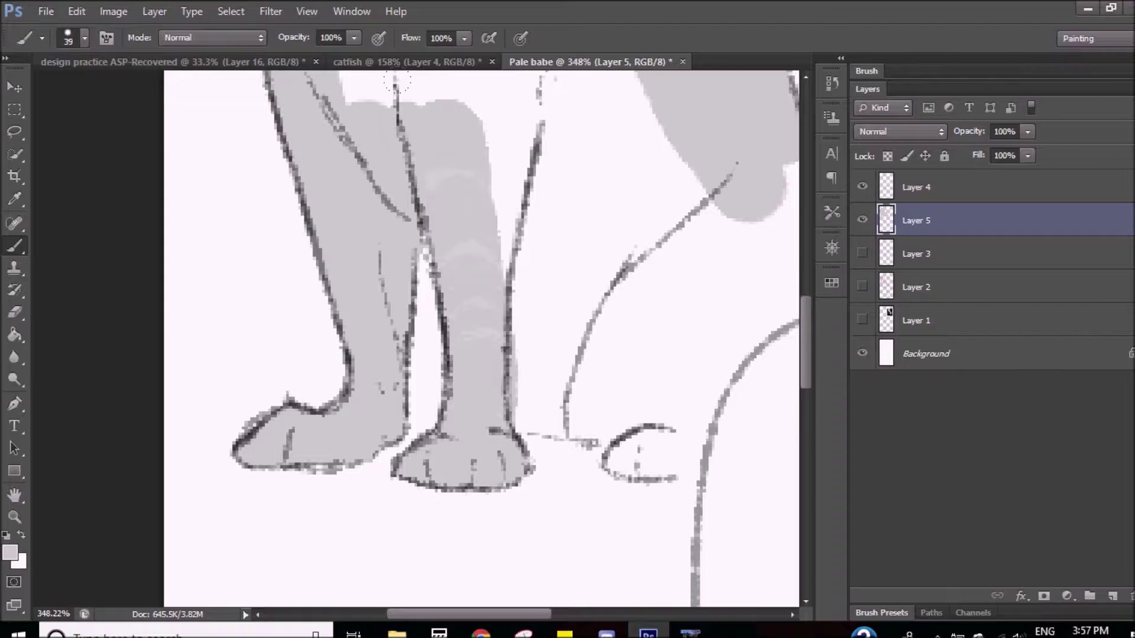
Step: Clean the fill edges around the legs and fill the remaining hindquarters and hind paw with grey
{"action": "key", "text": "e"}
{"action": "left_click_drag", "start_coordinate": [526, 260], "coordinate": [272, 313]}
{"action": "key", "text": "b"}
{"action": "left_click_drag", "start_coordinate": [266, 413], "coordinate": [497, 503]}
{"action": "key", "text": "e"}
{"action": "left_click_drag", "start_coordinate": [337, 514], "coordinate": [354, 521]}
{"action": "key", "text": "b"}
{"action": "mouse_move", "coordinate": [508, 378]}
{"action": "left_mouse_down"}
{"action": "mouse_move", "coordinate": [491, 295]}
{"action": "mouse_move", "coordinate": [567, 201]}
{"action": "mouse_move", "coordinate": [378, 177]}
{"action": "mouse_move", "coordinate": [355, 118]}
{"action": "left_mouse_up"}
Step: Fill the tail tip with light grey and erase the colour that spills past its pointed outline
{"action": "scroll", "coordinate": [273, 248], "scroll_direction": "up", "scroll_amount": 3}
{"action": "scroll", "coordinate": [273, 248], "scroll_direction": "down", "scroll_amount": 5}
{"action": "scroll", "coordinate": [273, 248], "scroll_direction": "right", "scroll_amount": 3}
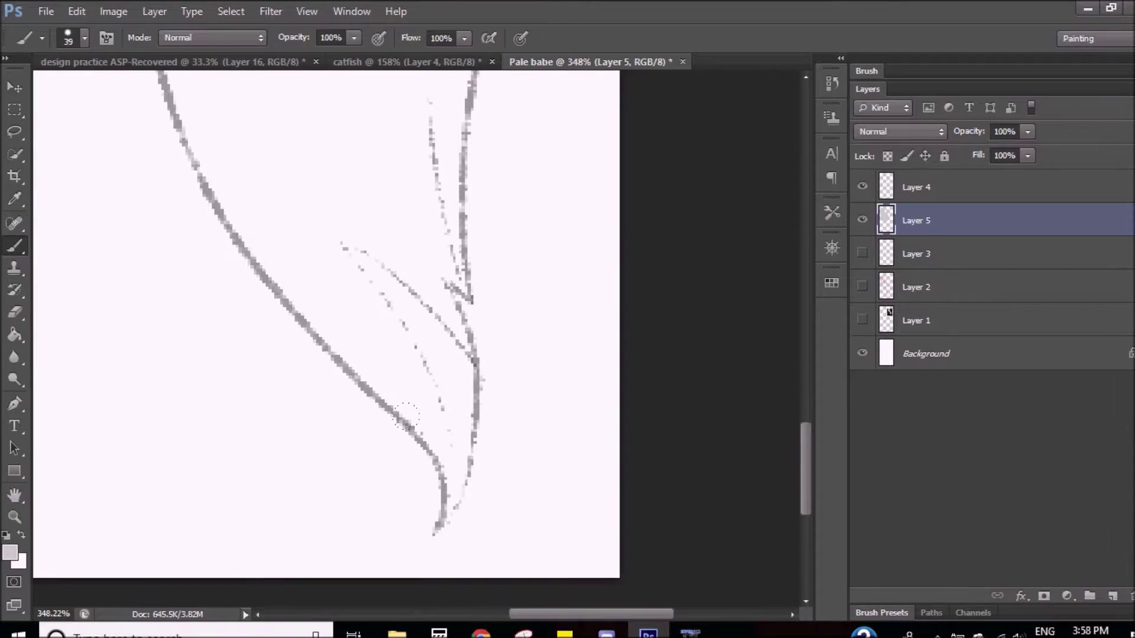
{"action": "left_click_drag", "start_coordinate": [449, 449], "coordinate": [467, 520]}
{"action": "key", "text": "e"}
{"action": "mouse_move", "coordinate": [467, 520]}
{"action": "left_mouse_down"}
{"action": "mouse_move", "coordinate": [473, 473]}
{"action": "mouse_move", "coordinate": [224, 177]}
{"action": "left_mouse_up"}
{"action": "key", "text": "b"}
{"action": "key", "text": "e"}
{"action": "mouse_move", "coordinate": [278, 278]}
{"action": "left_mouse_down"}
{"action": "mouse_move", "coordinate": [406, 463]}
{"action": "mouse_move", "coordinate": [372, 203]}
{"action": "mouse_move", "coordinate": [486, 286]}
{"action": "left_mouse_up"}
{"action": "key", "text": "b"}
{"action": "key", "text": "e"}
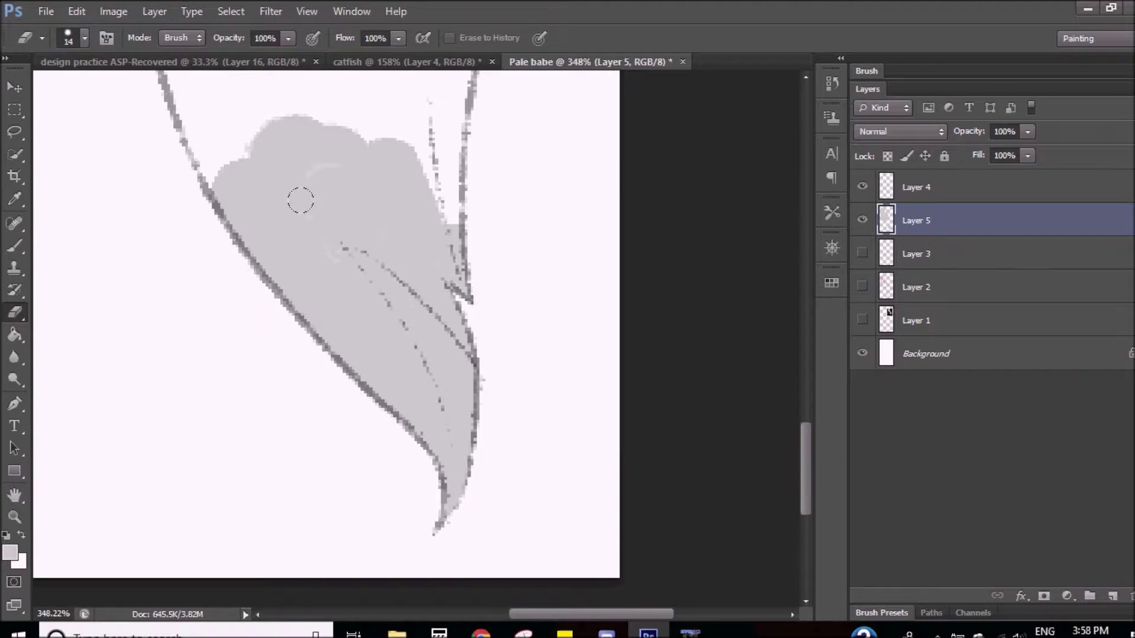
{"action": "key", "text": "b"}
Step: Fill along the inside of the tail's upper curve and both sides with grey, trimming the outer edge
{"action": "scroll", "coordinate": [399, 216], "scroll_direction": "up", "scroll_amount": 8}
{"action": "mouse_move", "coordinate": [213, 591]}
{"action": "left_mouse_down"}
{"action": "mouse_move", "coordinate": [354, 225]}
{"action": "mouse_move", "coordinate": [437, 255]}
{"action": "left_mouse_up"}
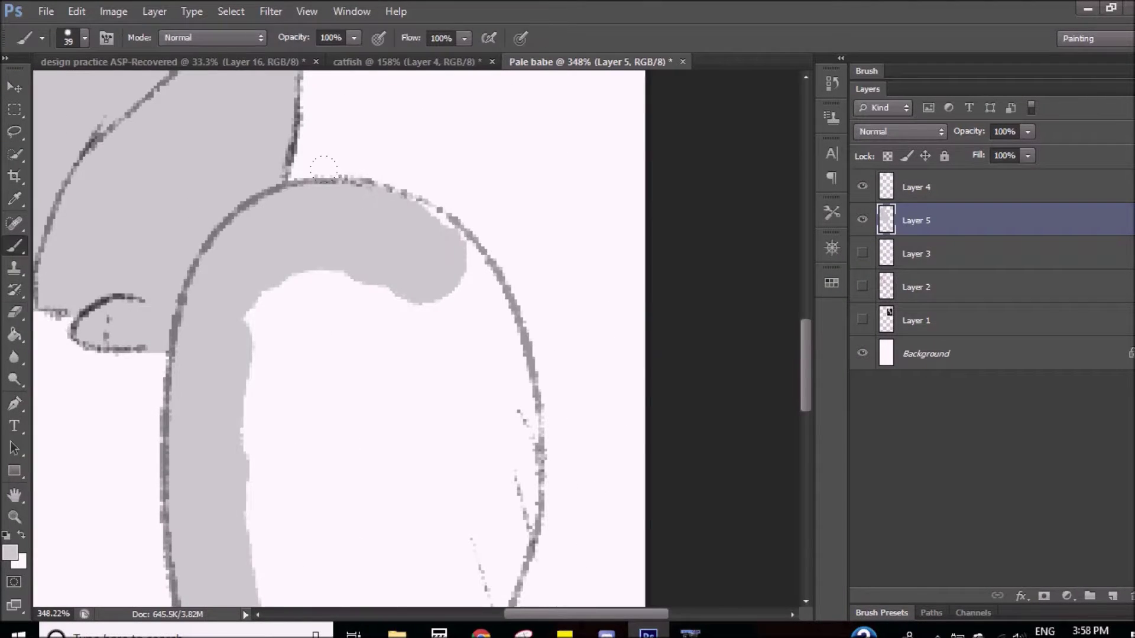
{"action": "left_click_drag", "start_coordinate": [376, 187], "coordinate": [431, 177]}
{"action": "scroll", "coordinate": [431, 177], "scroll_direction": "down", "scroll_amount": 5}
{"action": "left_click_drag", "start_coordinate": [414, 248], "coordinate": [508, 520]}
{"action": "key", "text": "e"}
{"action": "left_click_drag", "start_coordinate": [508, 520], "coordinate": [490, 284]}
{"action": "scroll", "coordinate": [398, 171], "scroll_direction": "down", "scroll_amount": 5}
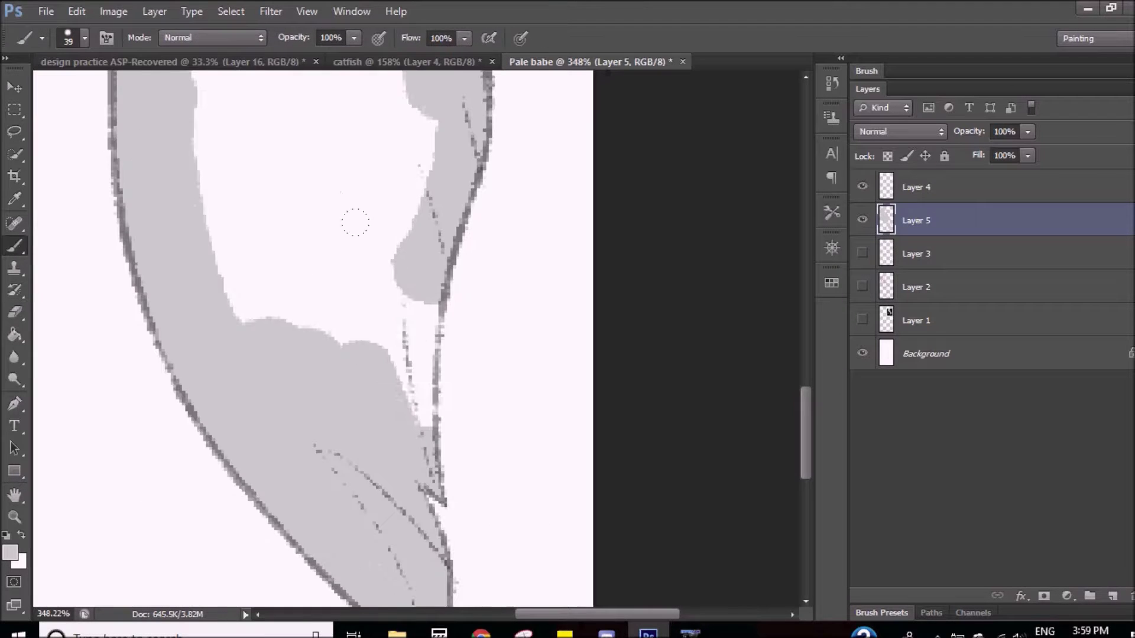
Step: Fill the remaining unpainted centre of the tail with light grey
{"action": "key", "text": "b"}
{"action": "left_click_drag", "start_coordinate": [414, 266], "coordinate": [443, 405]}
{"action": "scroll", "coordinate": [233, 151], "scroll_direction": "up", "scroll_amount": 5}
{"action": "scroll", "coordinate": [337, 362], "scroll_direction": "down", "scroll_amount": 6}
{"action": "key", "text": "z"}
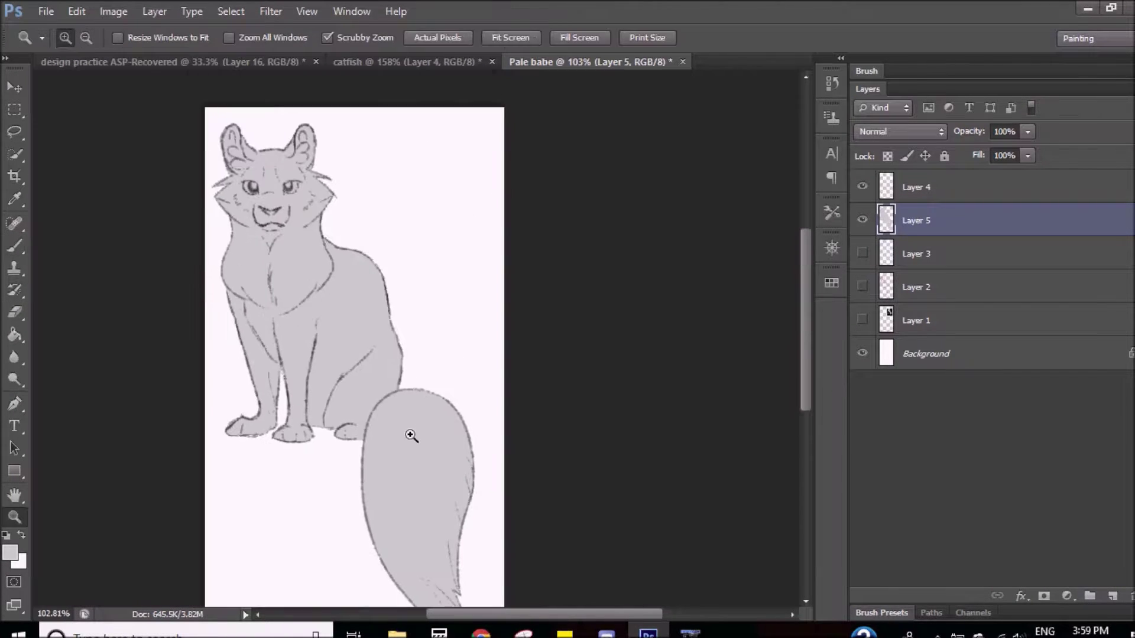
Step: Paste the white cat reference drawing, scale it down, and place it in the canvas's upper right corner
{"action": "key", "text": "ctrl+v"}
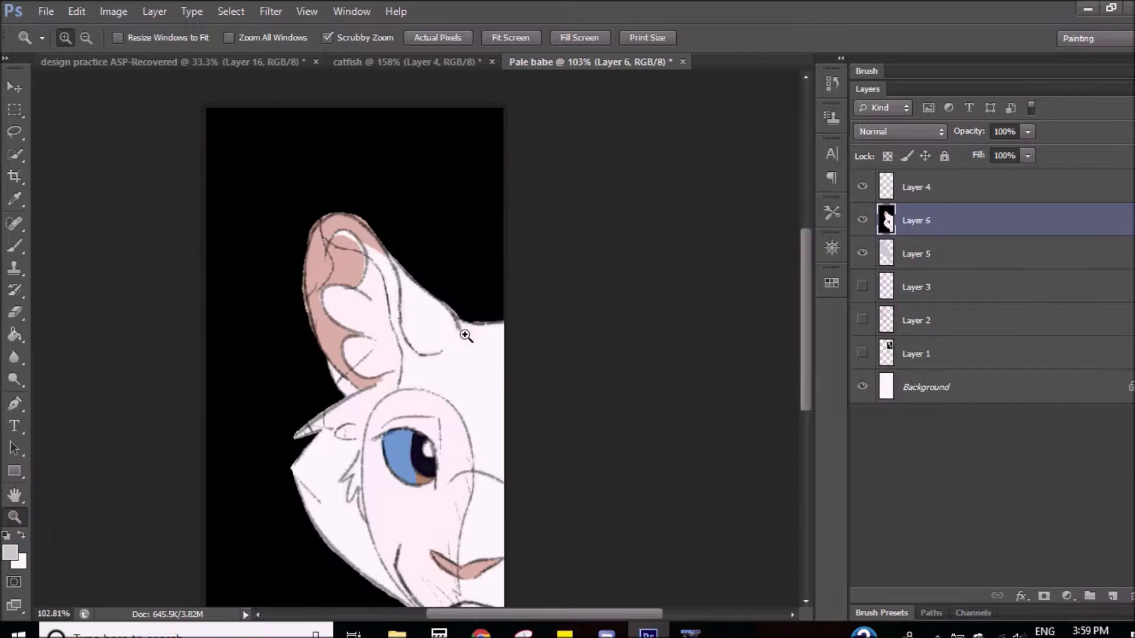
{"action": "key", "text": "ctrl+t"}
{"action": "mouse_move", "coordinate": [204, 108]}
{"action": "left_mouse_down"}
{"action": "mouse_move", "coordinate": [387, 279]}
{"action": "mouse_move", "coordinate": [309, 272]}
{"action": "mouse_move", "coordinate": [633, 367]}
{"action": "left_mouse_up"}
{"action": "mouse_move", "coordinate": [784, 493]}
{"action": "left_mouse_down"}
{"action": "mouse_move", "coordinate": [532, 233]}
{"action": "mouse_move", "coordinate": [552, 233]}
{"action": "left_mouse_up"}
{"action": "key", "text": "Return"}
{"action": "key", "text": "l"}
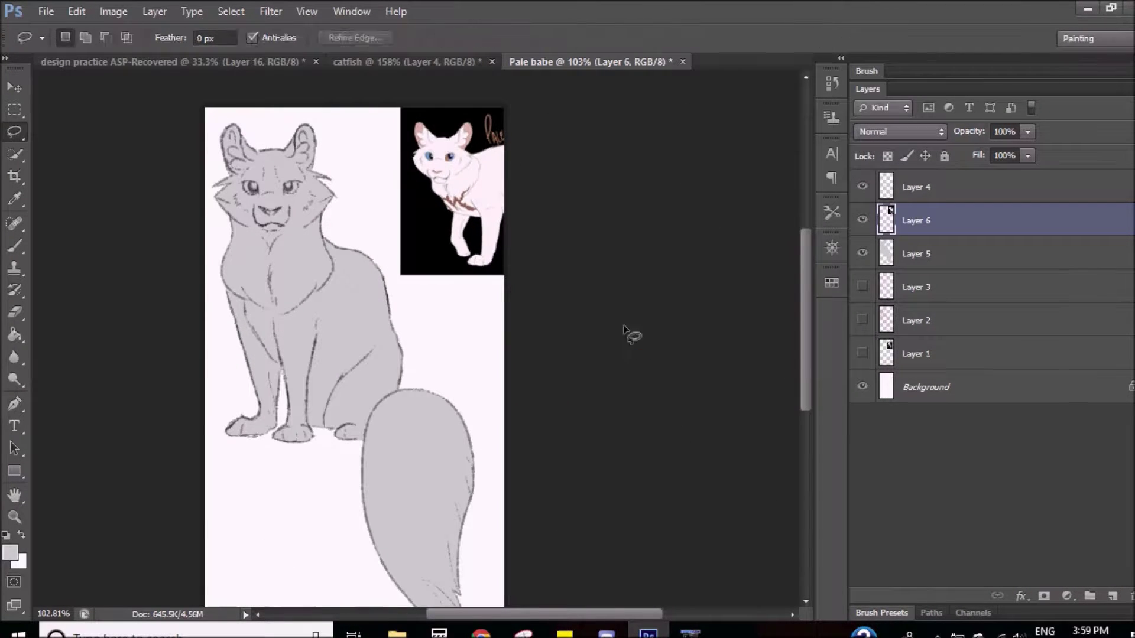
Step: Add a new layer above the line art and sketch a nose-bridge line and eye contours with a 6 px black brush
{"action": "key", "text": "z"}
{"action": "left_click_drag", "start_coordinate": [223, 178], "coordinate": [266, 177]}
{"action": "key", "text": "b"}
{"action": "right_click", "coordinate": [313, 304]}
{"action": "key", "text": "Escape"}
{"action": "key", "text": "d"}
{"action": "key", "text": "ctrl+shift+alt+n"}
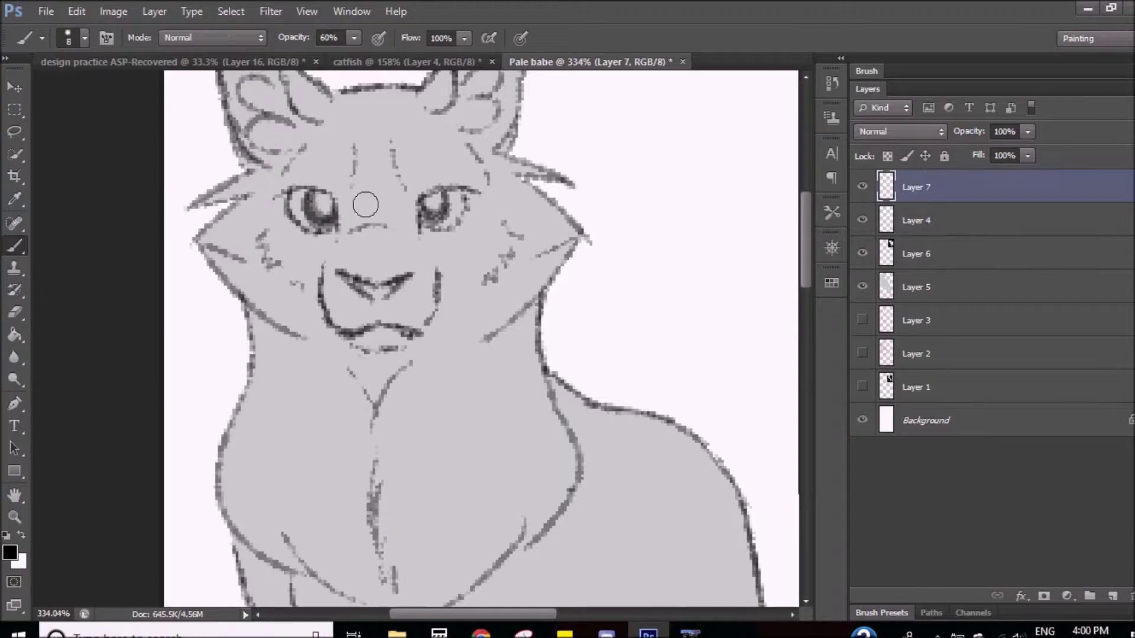
{"action": "left_click_drag", "start_coordinate": [375, 238], "coordinate": [374, 271]}
{"action": "right_click", "coordinate": [372, 228]}
{"action": "type", "text": "6"}
{"action": "key", "text": "Return"}
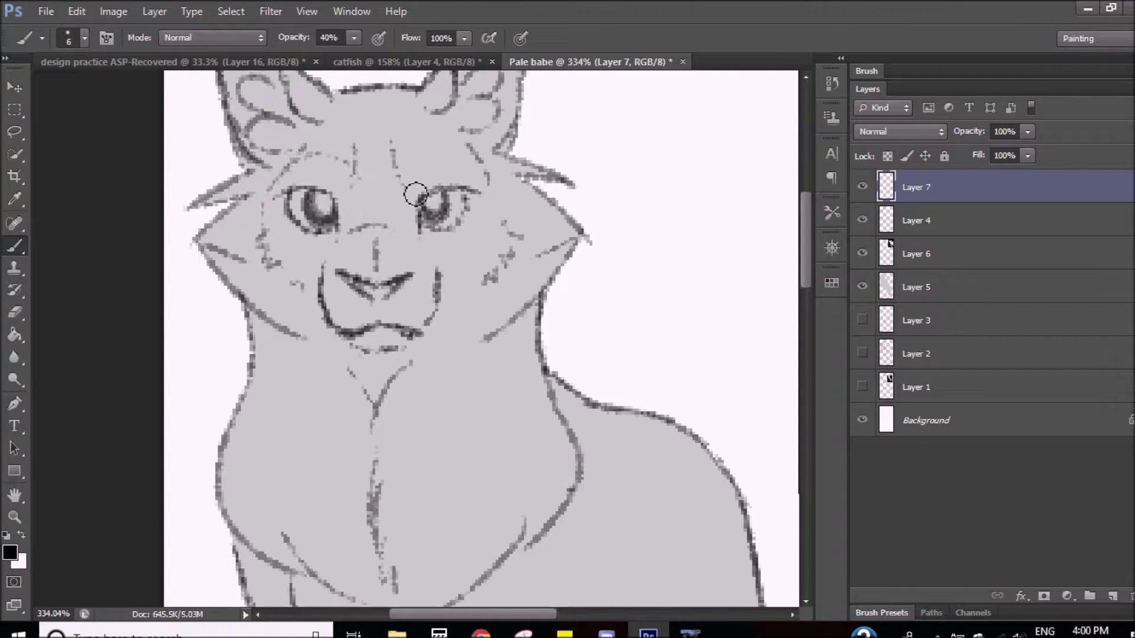
Step: Erase the old brow and crease marks around the eyes on Layer 4
{"action": "key", "text": "e"}
{"action": "key", "text": "alt+bracketleft"}
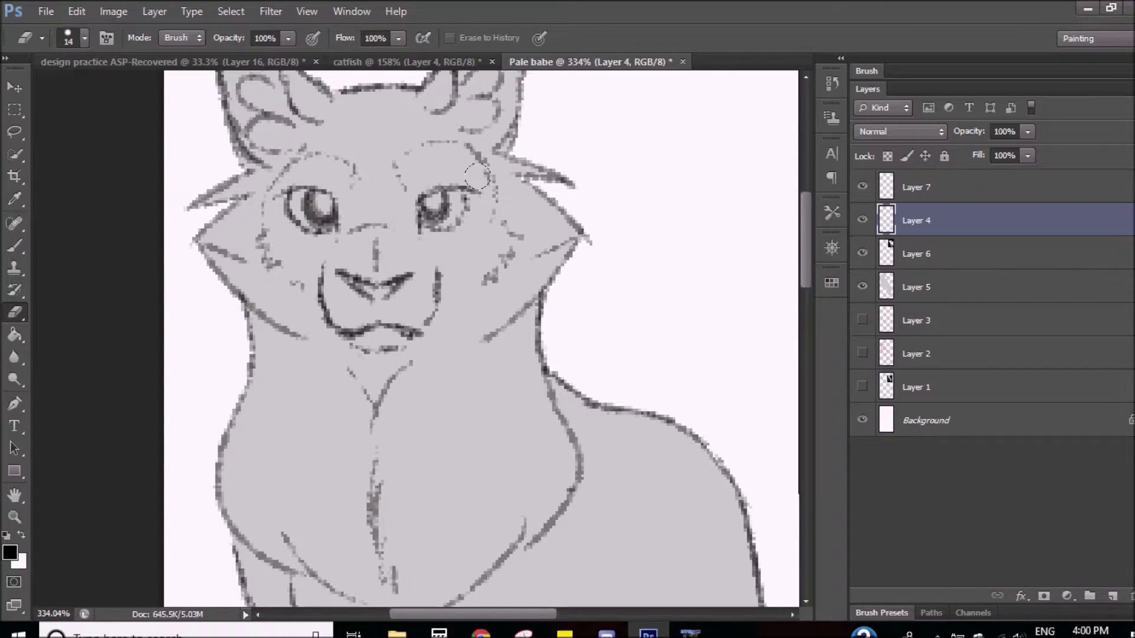
{"action": "key", "text": "b"}
{"action": "key", "text": "z"}
{"action": "left_click_drag", "start_coordinate": [366, 161], "coordinate": [319, 165]}
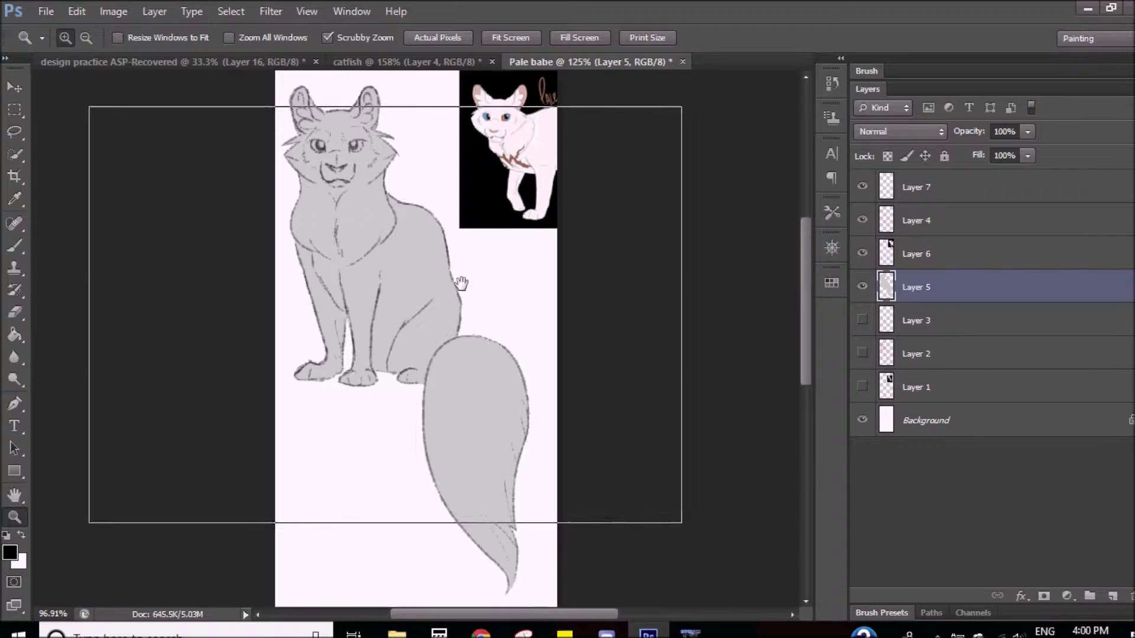
Step: Add a new layer directly above the pasted cat reference on Layer 6
{"action": "left_click", "coordinate": [897, 263]}
{"action": "left_click", "coordinate": [1113, 595]}
{"action": "left_click_drag", "start_coordinate": [351, 229], "coordinate": [384, 228]}
{"action": "key", "text": "b"}
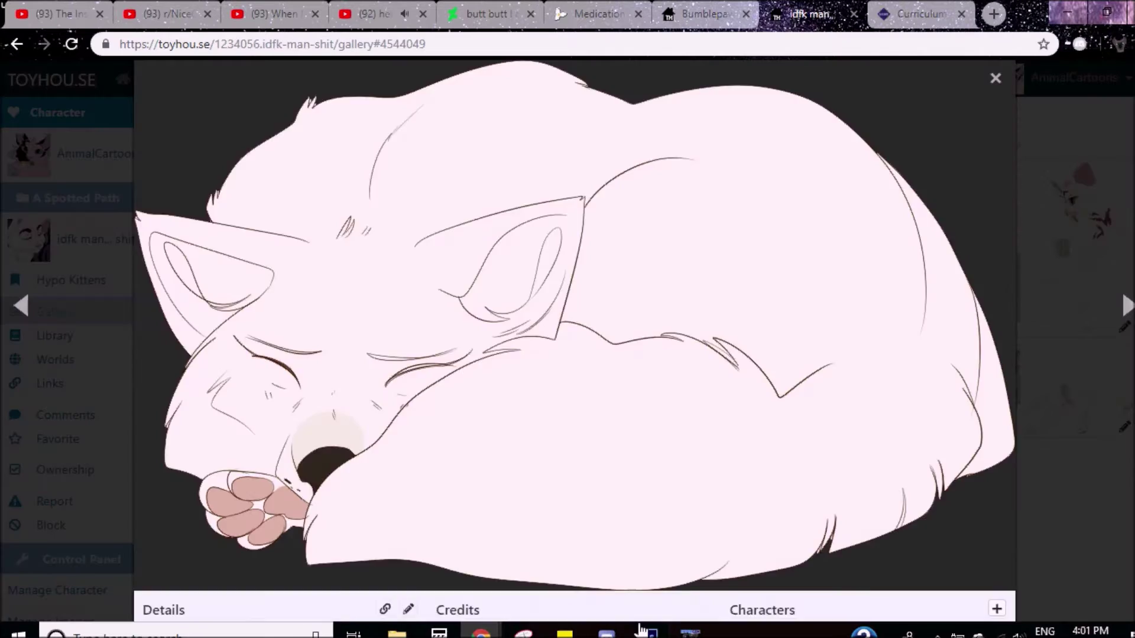
Step: Find the sitting cat with brown shoulder stripes in the Toyhouse gallery, copy it, and paste it into Pale babe in Photoshop
{"action": "key", "text": "Right"}
{"action": "key", "text": "Right"}
{"action": "key", "text": "Right"}
{"action": "key", "text": "Right"}
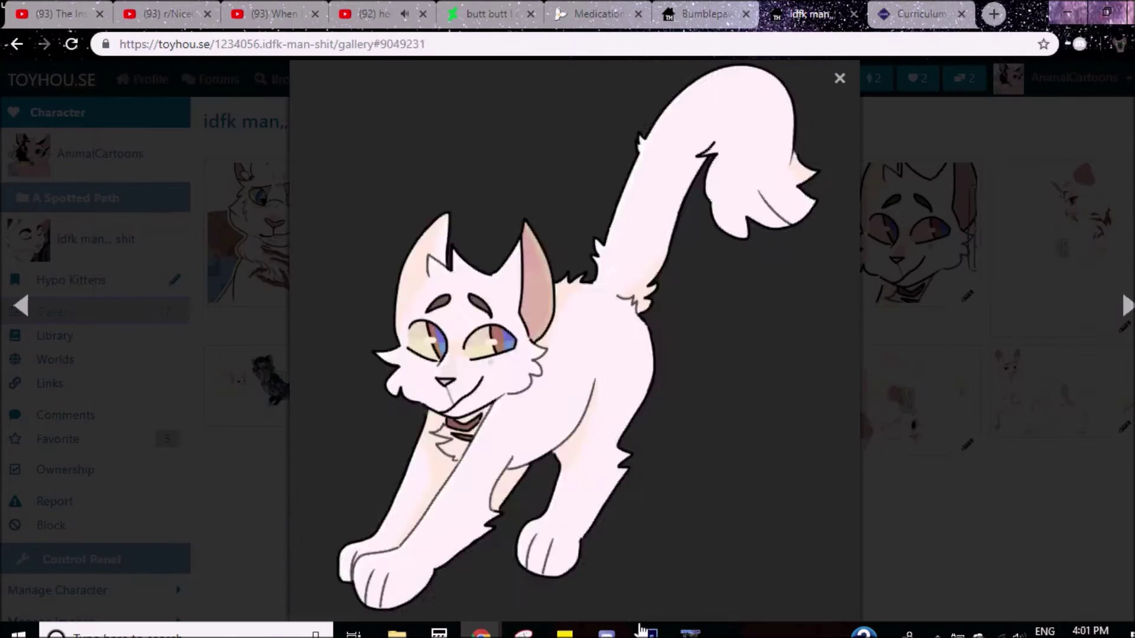
{"action": "left_click", "coordinate": [648, 631]}
{"action": "left_click", "coordinate": [647, 632]}
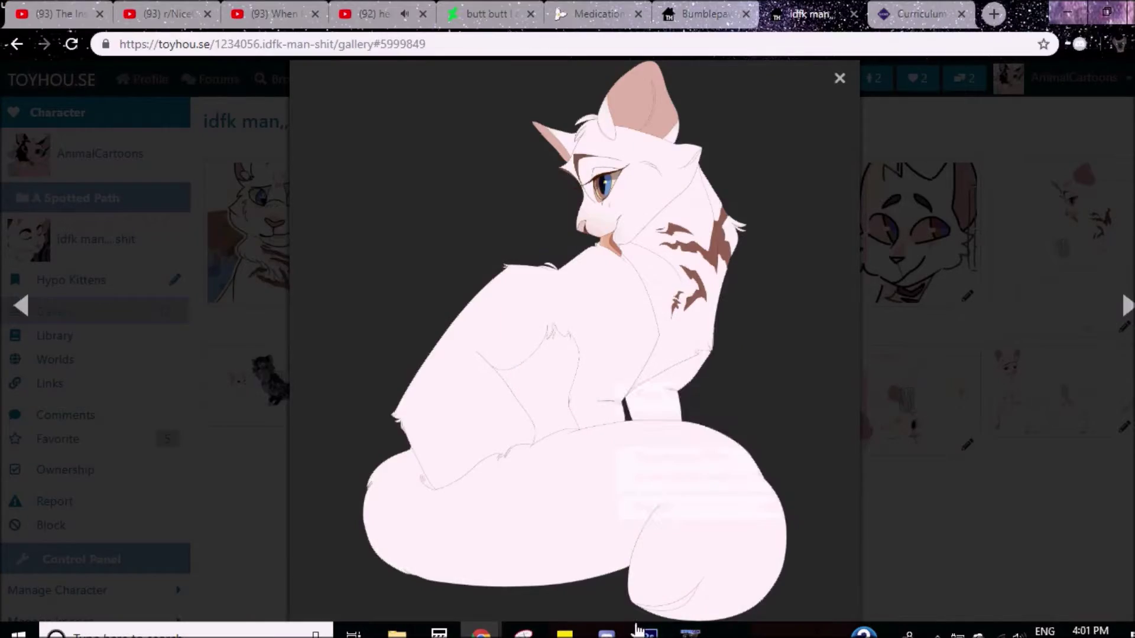
{"action": "left_click", "coordinate": [647, 631]}
{"action": "key", "text": "ctrl+0"}
{"action": "key", "text": "ctrl+t"}
{"action": "left_click_drag", "start_coordinate": [307, 131], "coordinate": [418, 177]}
{"action": "key", "text": "Return"}
{"action": "key", "text": "z"}
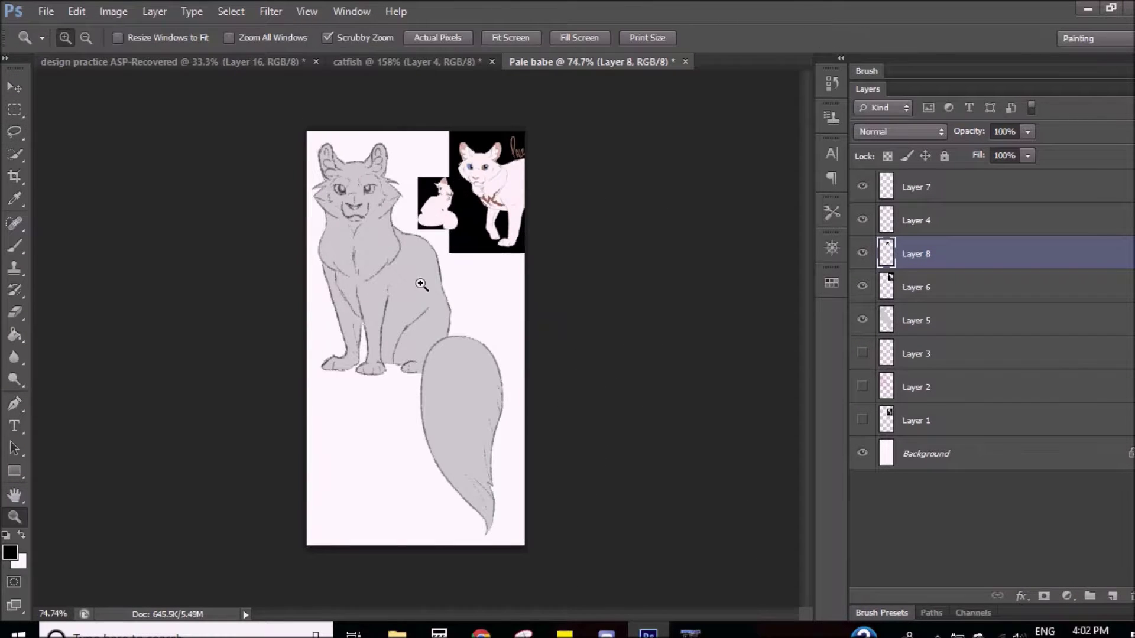
{"action": "left_click", "coordinate": [464, 285]}
{"action": "key", "text": "ctrl+z"}
Step: Transform the pasted picture so its shoulder stripes sit large beneath the first reference, and erase the parts overlapping the cat and tail
{"action": "key", "text": "ctrl+0"}
{"action": "key", "text": "ctrl+t"}
{"action": "mouse_move", "coordinate": [308, 131]}
{"action": "left_mouse_down"}
{"action": "mouse_move", "coordinate": [312, 220]}
{"action": "mouse_move", "coordinate": [299, 157]}
{"action": "mouse_move", "coordinate": [308, 192]}
{"action": "left_mouse_up"}
{"action": "key", "text": "Return"}
{"action": "key", "text": "e"}
{"action": "mouse_move", "coordinate": [530, 220]}
{"action": "left_mouse_down"}
{"action": "mouse_move", "coordinate": [409, 214]}
{"action": "mouse_move", "coordinate": [445, 358]}
{"action": "left_mouse_up"}
{"action": "mouse_move", "coordinate": [449, 407]}
{"action": "left_mouse_down"}
{"action": "mouse_move", "coordinate": [413, 514]}
{"action": "mouse_move", "coordinate": [325, 236]}
{"action": "mouse_move", "coordinate": [402, 366]}
{"action": "mouse_move", "coordinate": [412, 205]}
{"action": "left_mouse_up"}
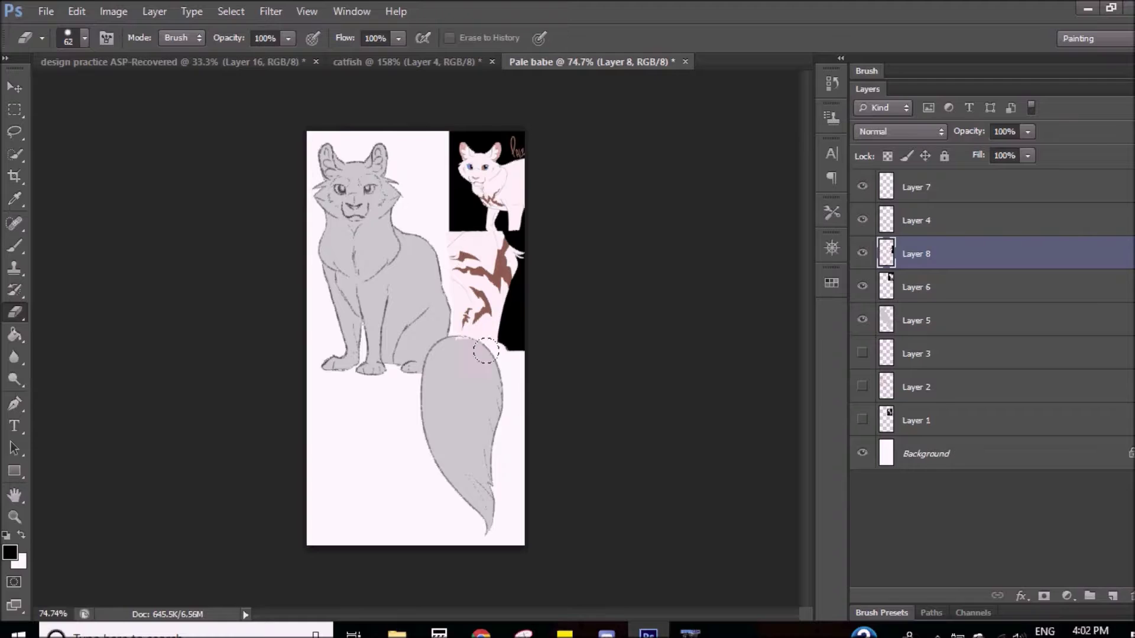
{"action": "left_click_drag", "start_coordinate": [456, 354], "coordinate": [502, 336]}
{"action": "key", "text": "z"}
{"action": "left_click_drag", "start_coordinate": [427, 266], "coordinate": [472, 266]}
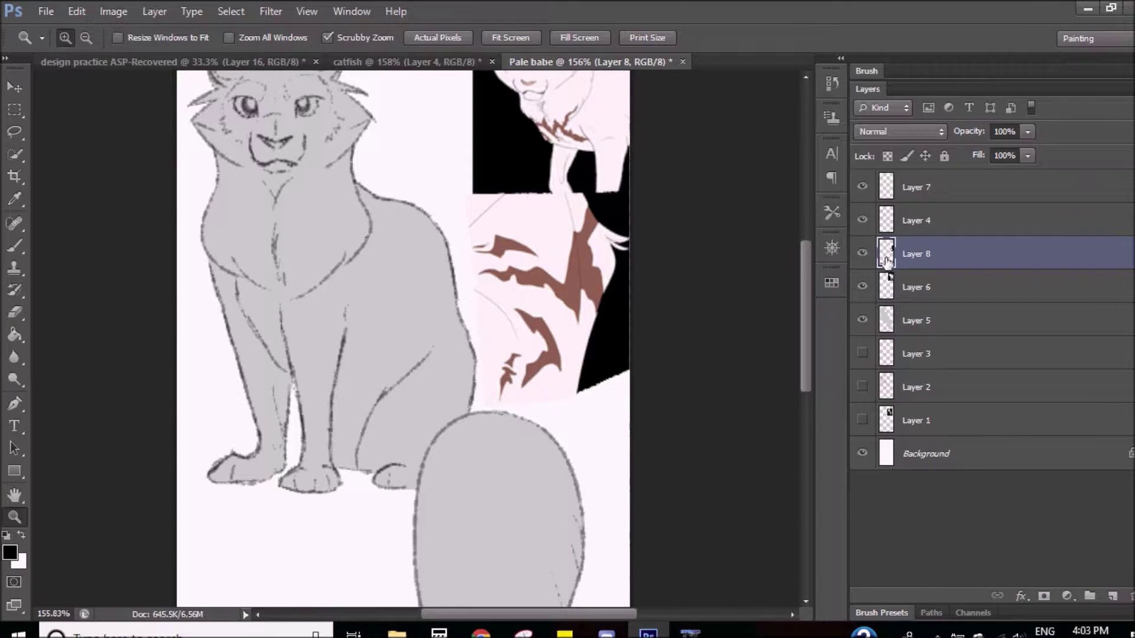
Step: Merge Layer 4 into Layer 7 and arrange Layer 5 and a new layer beneath it, above the reference pictures
{"action": "right_click", "coordinate": [884, 275]}
{"action": "left_click", "coordinate": [999, 413]}
{"action": "left_click_drag", "start_coordinate": [315, 291], "coordinate": [358, 281]}
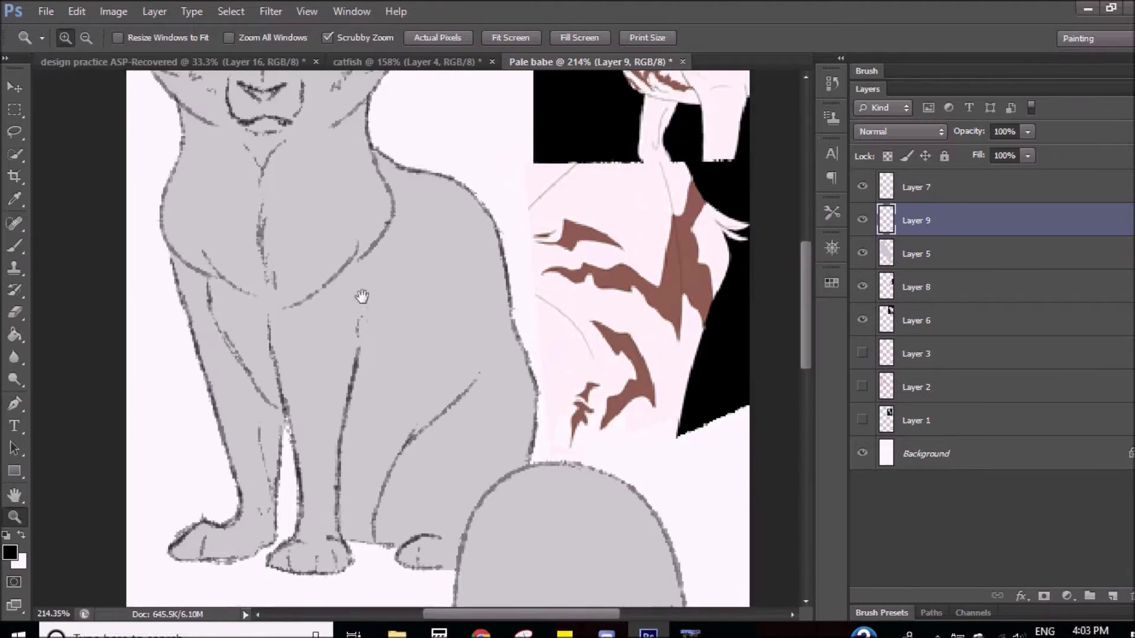
Step: Sketch the reference's jagged stripes across the cat's chest on Layer 9 in dark red, using a 13 px brush at 40% opacity
{"action": "scroll", "coordinate": [358, 280], "scroll_direction": "up", "scroll_amount": 3}
{"action": "left_click", "coordinate": [9, 552]}
{"action": "left_click", "coordinate": [755, 142]}
{"action": "key", "text": "b"}
{"action": "right_click", "coordinate": [186, 314]}
{"action": "key", "text": "Escape"}
{"action": "left_click_drag", "start_coordinate": [148, 316], "coordinate": [174, 309]}
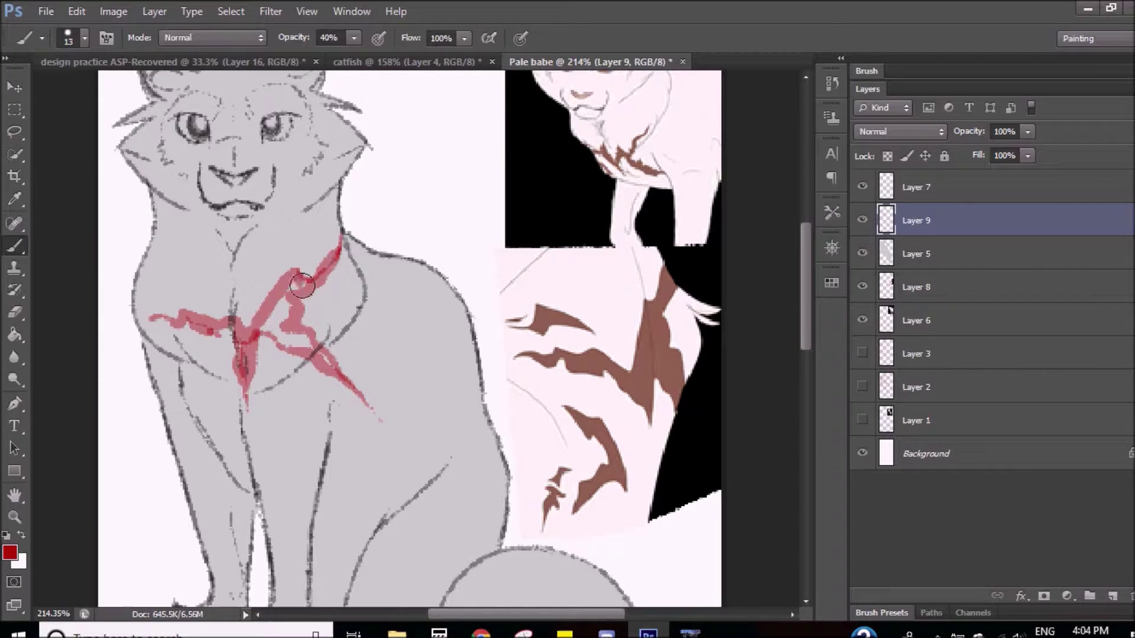
Step: Refine the red stripe sketch with a 14 px eraser and add a short separate stripe on the outer chest
{"action": "key", "text": "e"}
{"action": "right_click", "coordinate": [351, 360]}
{"action": "key", "text": "Escape"}
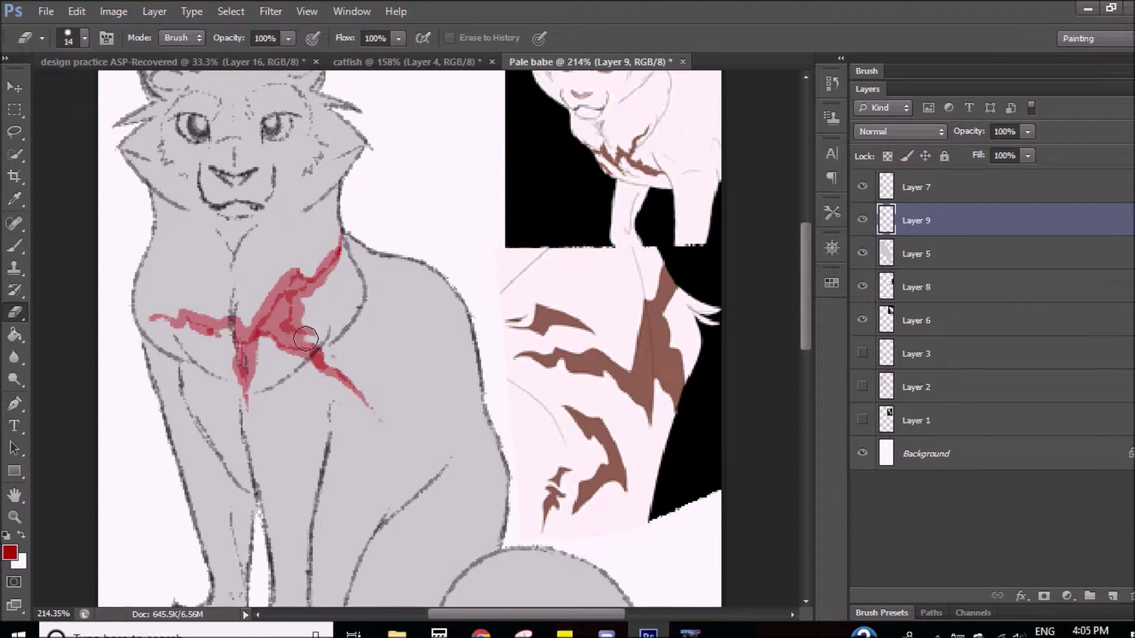
{"action": "key", "text": "b"}
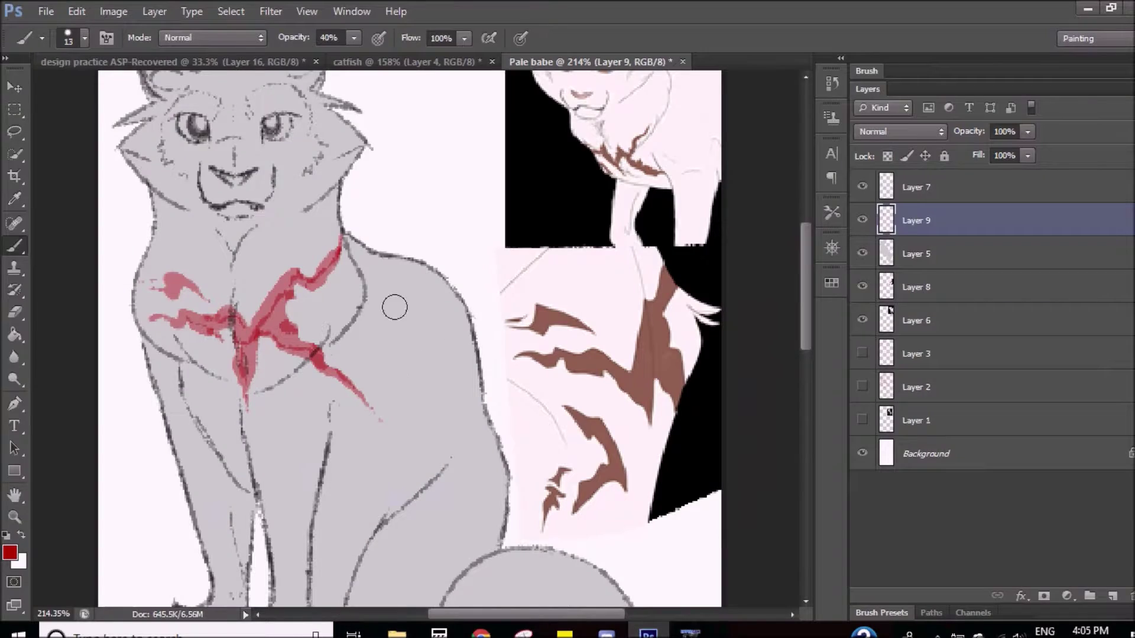
{"action": "key", "text": "e"}
{"action": "mouse_move", "coordinate": [338, 248]}
{"action": "left_mouse_down"}
{"action": "mouse_move", "coordinate": [353, 220]}
{"action": "mouse_move", "coordinate": [322, 304]}
{"action": "mouse_move", "coordinate": [321, 241]}
{"action": "left_mouse_up"}
{"action": "left_click_drag", "start_coordinate": [324, 325], "coordinate": [303, 312]}
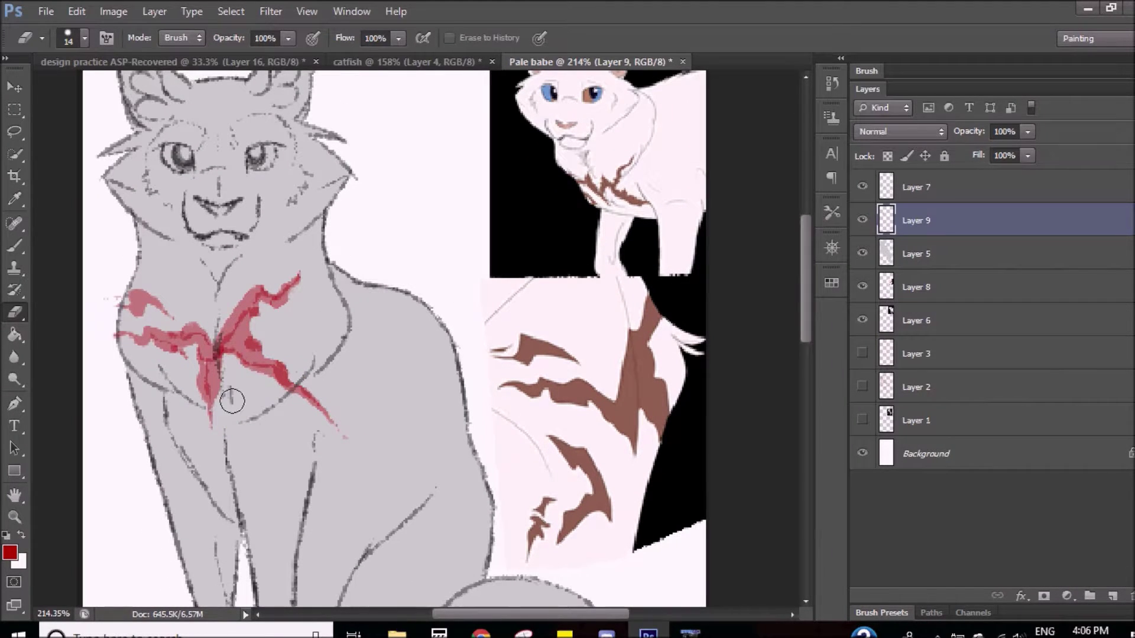
Step: Fade Layer 9, add a layer above it, and paint over the chest stripe sketch in the reference's brown with a 9 px brush
{"action": "left_click_drag", "start_coordinate": [992, 152], "coordinate": [969, 151]}
{"action": "key", "text": "ctrl+shift+alt+n"}
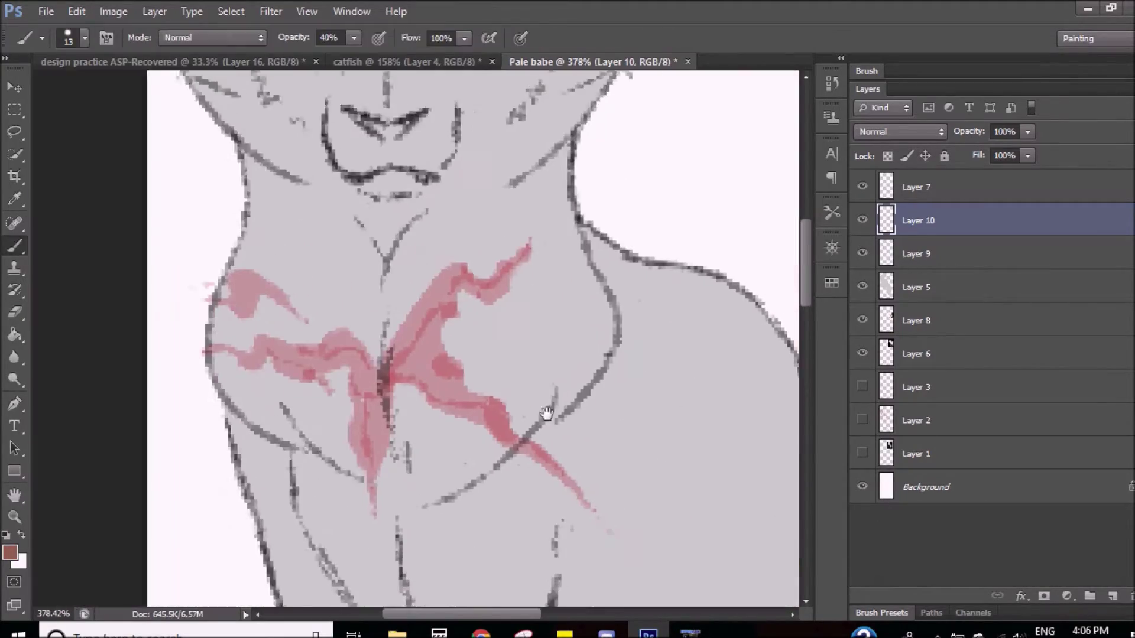
{"action": "scroll", "coordinate": [459, 401], "scroll_direction": "up", "scroll_amount": 1}
{"action": "right_click", "coordinate": [451, 394]}
{"action": "key", "text": "Escape"}
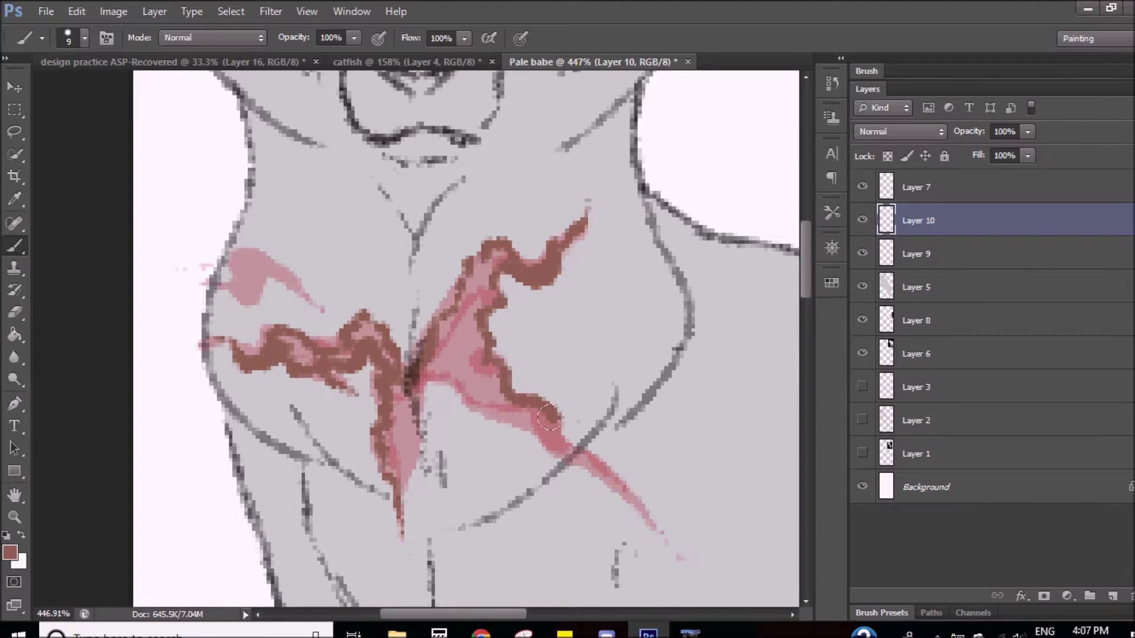
{"action": "left_click_drag", "start_coordinate": [549, 418], "coordinate": [576, 454]}
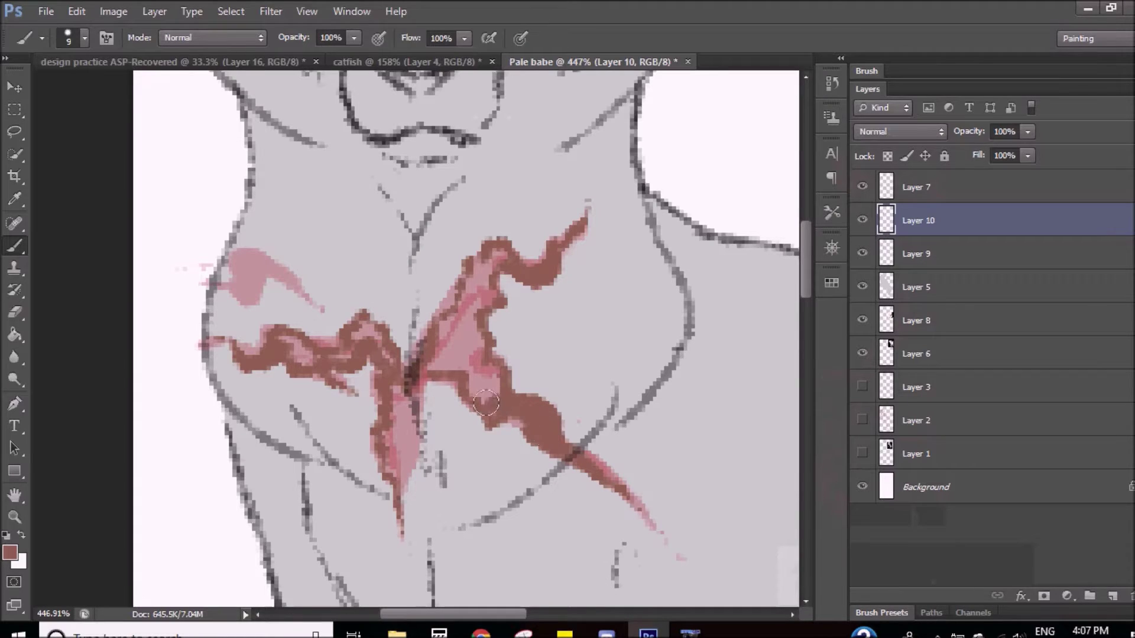
{"action": "left_click_drag", "start_coordinate": [485, 403], "coordinate": [474, 291]}
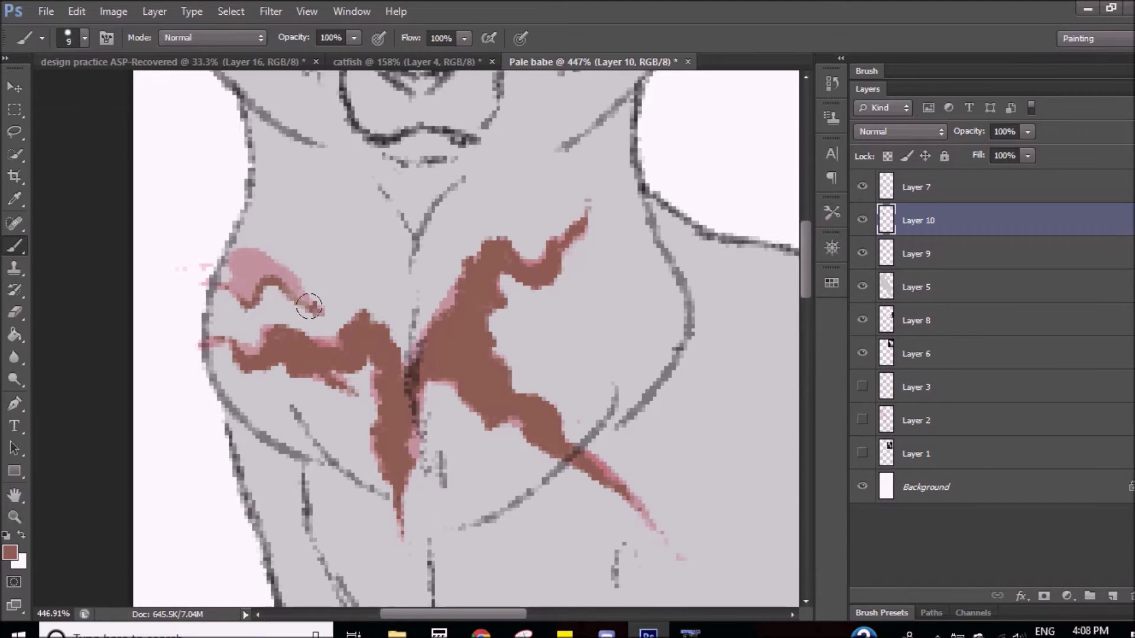
Step: Trim the edges of the short brown stripe with a 10 px eraser and hide the Layer 9 sketch
{"action": "key", "text": "e"}
{"action": "right_click", "coordinate": [284, 312]}
{"action": "key", "text": "Escape"}
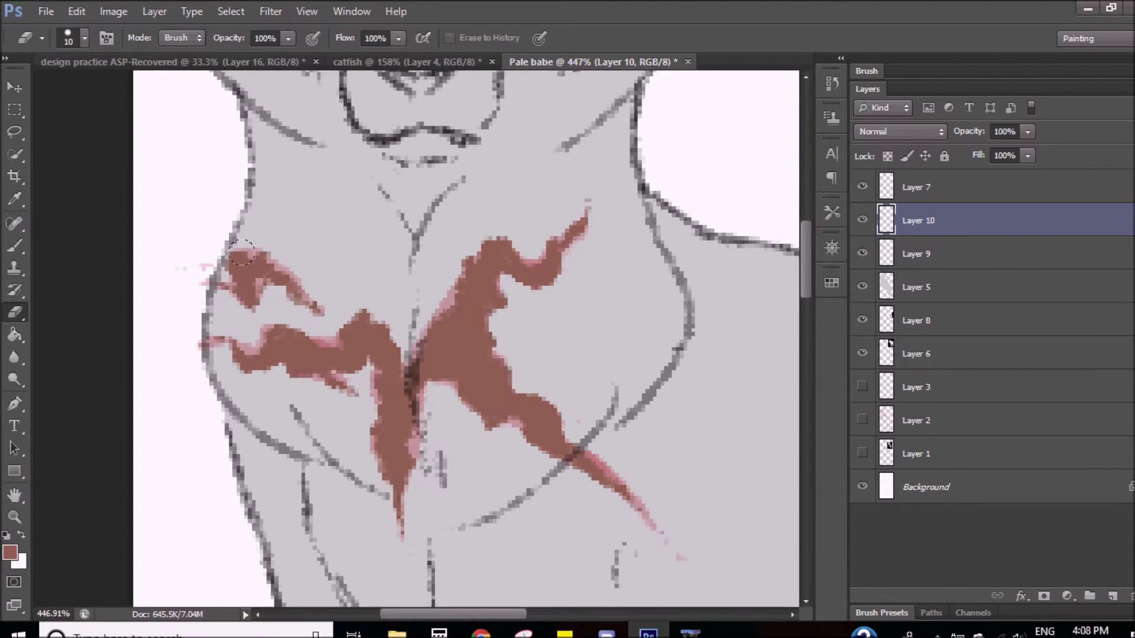
{"action": "scroll", "coordinate": [578, 506], "scroll_direction": "down", "scroll_amount": 6}
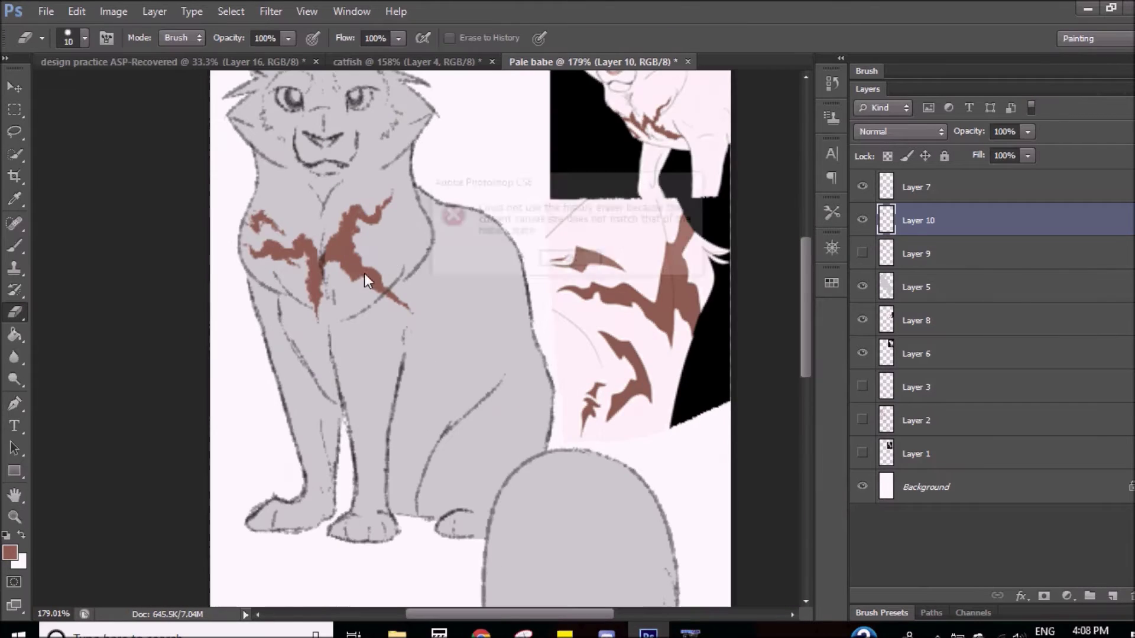
Step: Sketch an extra angular stripe below the outer chest stripes in dark red at 40% opacity
{"action": "key", "text": "z"}
{"action": "left_click", "coordinate": [366, 310]}
{"action": "left_click", "coordinate": [10, 553]}
{"action": "key", "text": "Return"}
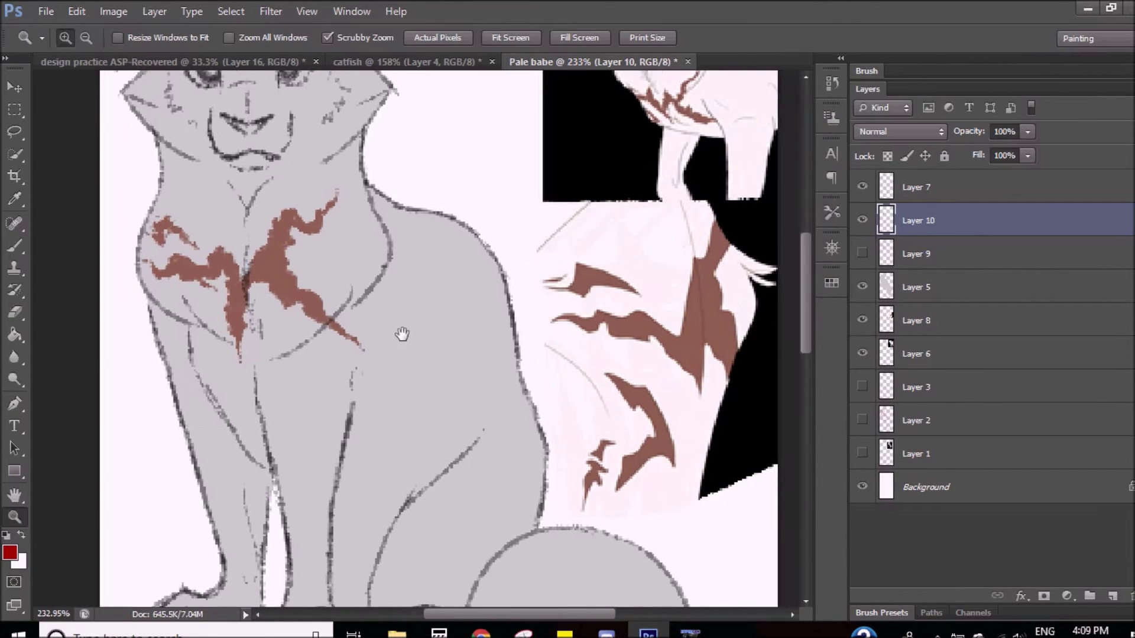
{"action": "key", "text": "b"}
{"action": "left_click_drag", "start_coordinate": [347, 335], "coordinate": [402, 390]}
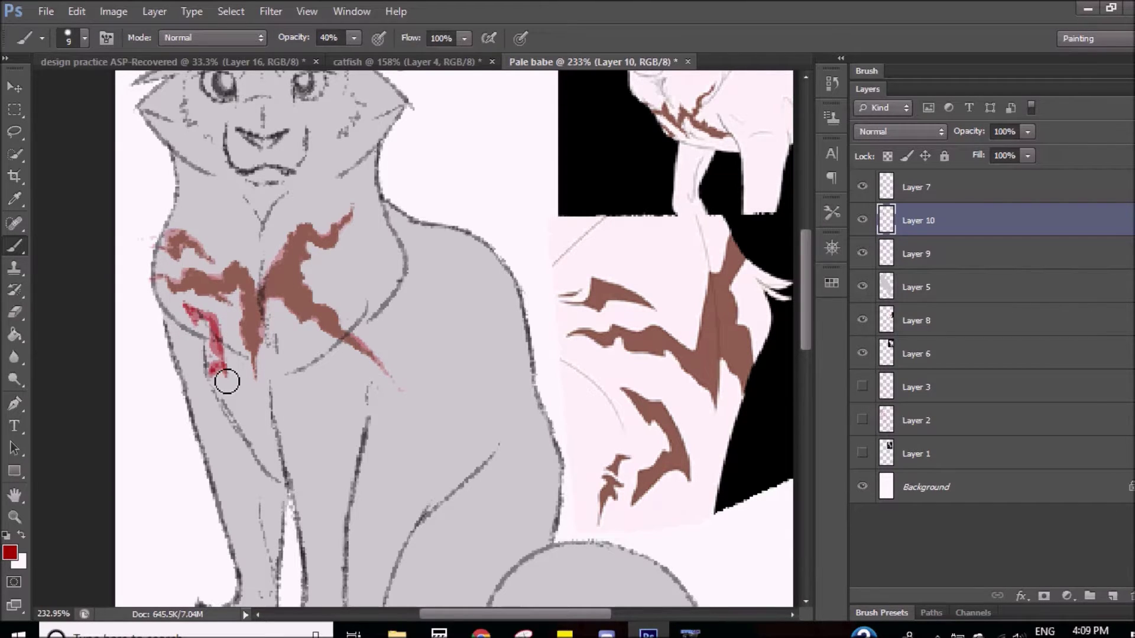
Step: Cut the new red stripe sketch from Layer 10 onto its own layer beneath, set it to 39% opacity, and hide Layer 9
{"action": "left_click", "coordinate": [862, 220]}
{"action": "key", "text": "l"}
{"action": "right_click", "coordinate": [217, 356]}
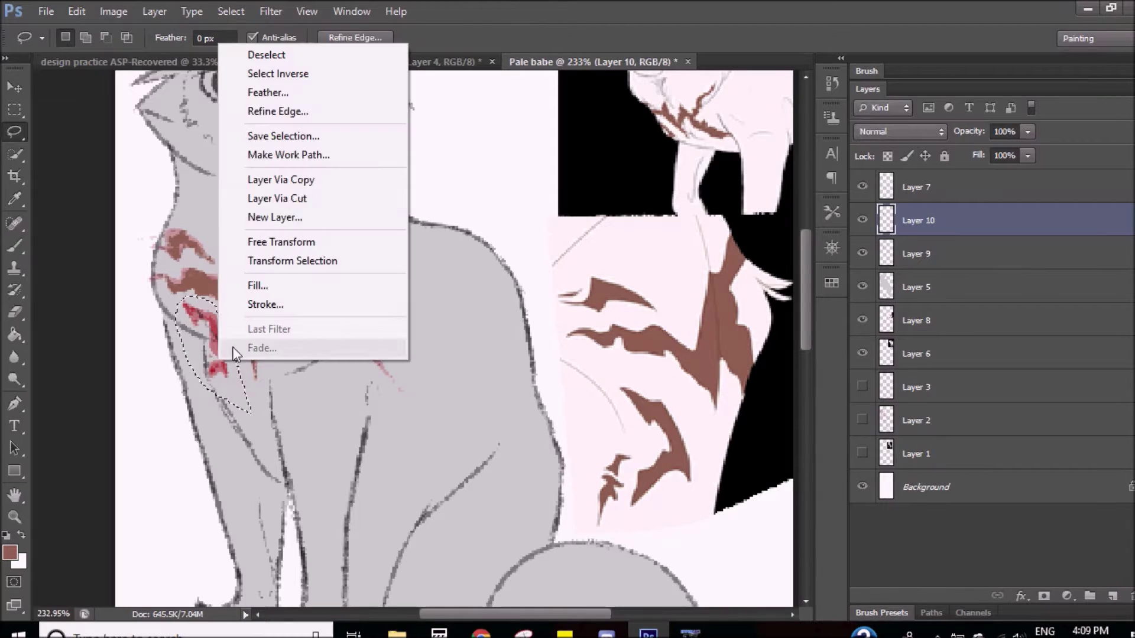
{"action": "left_click", "coordinate": [255, 195]}
{"action": "left_click", "coordinate": [1027, 131]}
{"action": "left_click", "coordinate": [863, 287]}
{"action": "scroll", "coordinate": [165, 334], "scroll_direction": "up", "scroll_amount": 3}
{"action": "key", "text": "b"}
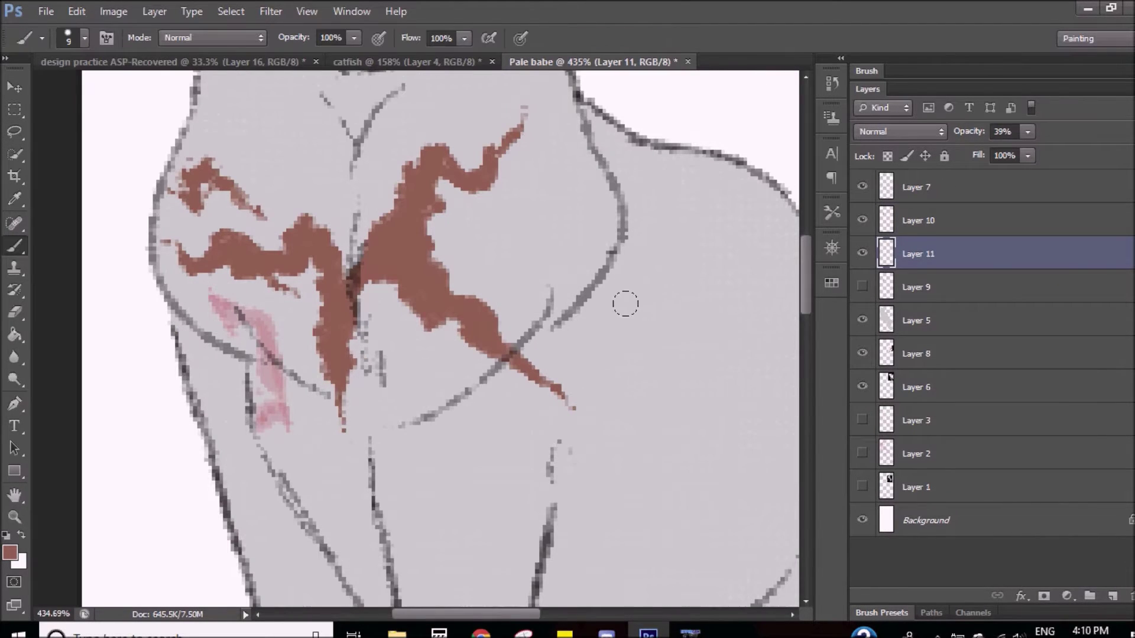
Step: Paint the lowest chest stripe brown over its faded sketch on Layer 10 with a 7 px brush, and erase its rough edges
{"action": "left_click", "coordinate": [918, 220]}
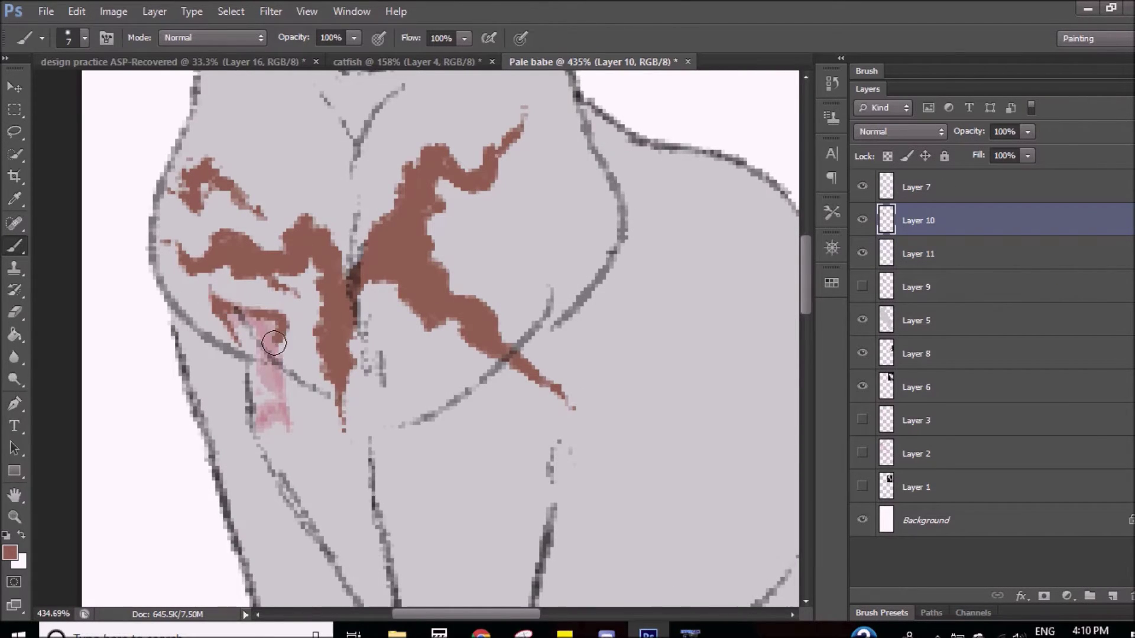
{"action": "left_click_drag", "start_coordinate": [267, 338], "coordinate": [269, 387]}
{"action": "key", "text": "e"}
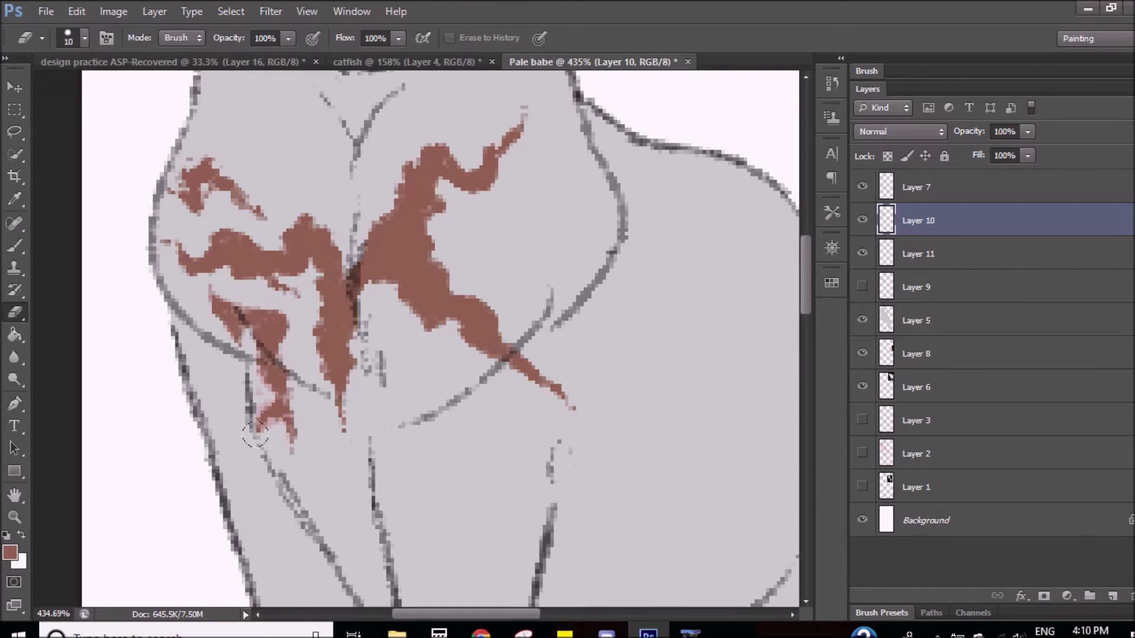
{"action": "key", "text": "b"}
{"action": "key", "text": "e"}
Step: Add a layer above the grey base, select the whole cat and tail silhouette, and hide the sketch, grey base and Background layers
{"action": "key", "text": "z"}
{"action": "left_click_drag", "start_coordinate": [420, 367], "coordinate": [331, 382]}
{"action": "left_click", "coordinate": [915, 321]}
{"action": "left_click", "coordinate": [1111, 596]}
{"action": "key", "text": "w"}
{"action": "left_click_drag", "start_coordinate": [307, 166], "coordinate": [413, 597]}
{"action": "left_click", "coordinate": [862, 354]}
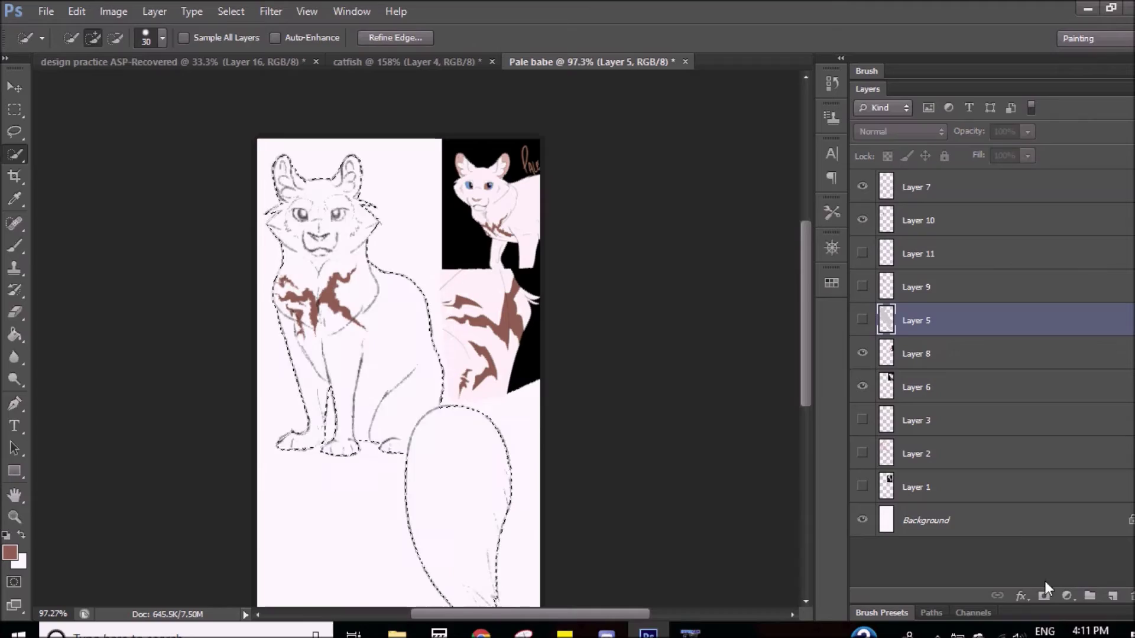
{"action": "left_click", "coordinate": [863, 553]}
Step: Fill the selected cat and tail with the reference's pale pink using a 127 px brush
{"action": "key", "text": "b"}
{"action": "right_click", "coordinate": [378, 295]}
{"action": "type", "text": "127"}
{"action": "key", "text": "Return"}
{"action": "mouse_move", "coordinate": [378, 295]}
{"action": "left_mouse_down"}
{"action": "mouse_move", "coordinate": [366, 331]}
{"action": "mouse_move", "coordinate": [451, 362]}
{"action": "mouse_move", "coordinate": [348, 262]}
{"action": "left_mouse_up"}
Step: Colour the cat's inner ears pink with a 14 px brush, keeping the ear tufts in the pale fur colour
{"action": "key", "text": "z"}
{"action": "left_click", "coordinate": [348, 262]}
{"action": "key", "text": "b"}
{"action": "right_click", "coordinate": [350, 309]}
{"action": "type", "text": "14"}
{"action": "key", "text": "Return"}
{"action": "mouse_move", "coordinate": [369, 345]}
{"action": "left_mouse_down"}
{"action": "mouse_move", "coordinate": [380, 354]}
{"action": "mouse_move", "coordinate": [337, 357]}
{"action": "mouse_move", "coordinate": [276, 331]}
{"action": "left_mouse_up"}
{"action": "mouse_move", "coordinate": [319, 371]}
{"action": "left_mouse_down"}
{"action": "mouse_move", "coordinate": [238, 383]}
{"action": "mouse_move", "coordinate": [165, 435]}
{"action": "left_mouse_up"}
{"action": "left_click", "coordinate": [201, 379], "text": "alt"}
{"action": "mouse_move", "coordinate": [296, 112]}
{"action": "left_mouse_down"}
{"action": "mouse_move", "coordinate": [331, 225]}
{"action": "mouse_move", "coordinate": [319, 242]}
{"action": "left_mouse_up"}
{"action": "mouse_move", "coordinate": [113, 243]}
{"action": "left_mouse_down"}
{"action": "mouse_move", "coordinate": [77, 236]}
{"action": "mouse_move", "coordinate": [88, 130]}
{"action": "left_mouse_up"}
{"action": "left_click", "coordinate": [142, 171], "text": "alt"}
{"action": "mouse_move", "coordinate": [88, 236]}
{"action": "left_mouse_down"}
{"action": "mouse_move", "coordinate": [86, 190]}
{"action": "mouse_move", "coordinate": [163, 177]}
{"action": "left_mouse_up"}
{"action": "mouse_move", "coordinate": [295, 113]}
{"action": "left_mouse_down"}
{"action": "mouse_move", "coordinate": [313, 177]}
{"action": "mouse_move", "coordinate": [308, 231]}
{"action": "left_mouse_up"}
Step: Paint the eyes blue with brown lower edges, dark pupils and white highlights, and colour the nose pink, following the reference
{"action": "left_click", "coordinate": [77, 178], "text": "alt"}
{"action": "mouse_move", "coordinate": [177, 284]}
{"action": "left_mouse_down"}
{"action": "mouse_move", "coordinate": [435, 245]}
{"action": "mouse_move", "coordinate": [244, 218]}
{"action": "mouse_move", "coordinate": [239, 236]}
{"action": "left_mouse_up"}
{"action": "left_click_drag", "start_coordinate": [348, 224], "coordinate": [354, 242]}
{"action": "left_click", "coordinate": [595, 202], "text": "alt"}
{"action": "left_click_drag", "start_coordinate": [251, 266], "coordinate": [281, 284]}
{"action": "left_click", "coordinate": [9, 552]}
{"action": "left_click", "coordinate": [740, 142]}
{"action": "left_click_drag", "start_coordinate": [384, 263], "coordinate": [411, 278]}
{"action": "left_click_drag", "start_coordinate": [414, 237], "coordinate": [272, 266]}
{"action": "left_click", "coordinate": [195, 561], "text": "alt"}
{"action": "left_click", "coordinate": [10, 552]}
{"action": "left_click", "coordinate": [404, 150]}
{"action": "key", "text": "Return"}
{"action": "left_click", "coordinate": [10, 552]}
{"action": "key", "text": "Return"}
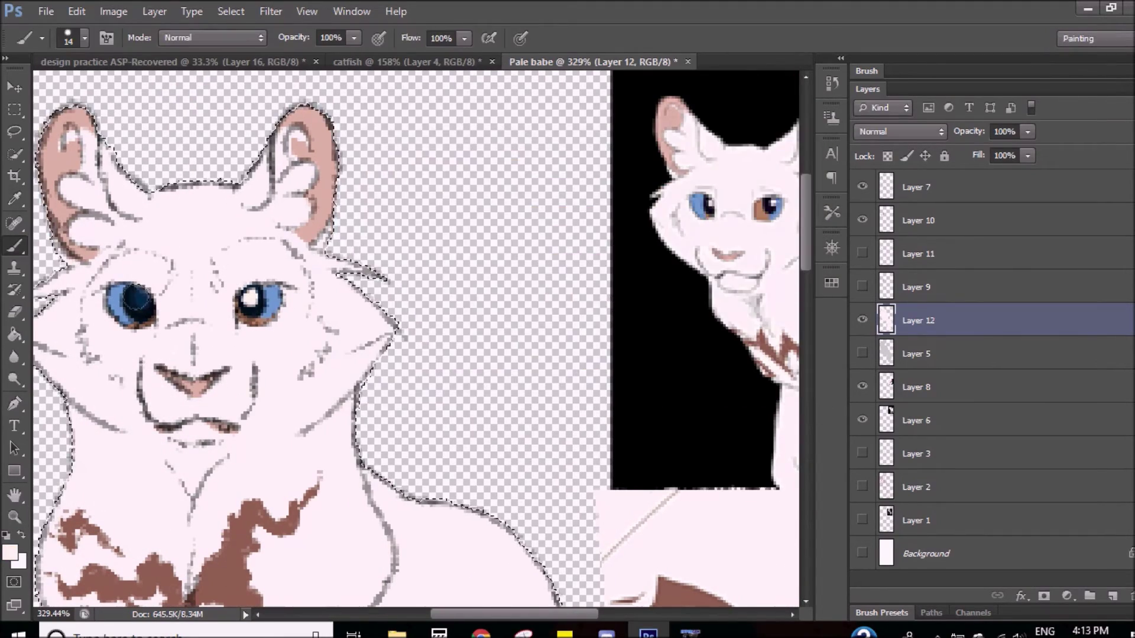
Step: Deselect the cat and hide both reference pictures, Layers 6 and 8
{"action": "key", "text": "z"}
{"action": "left_click", "coordinate": [423, 354], "text": "alt"}
{"action": "left_click", "coordinate": [423, 354], "text": "alt"}
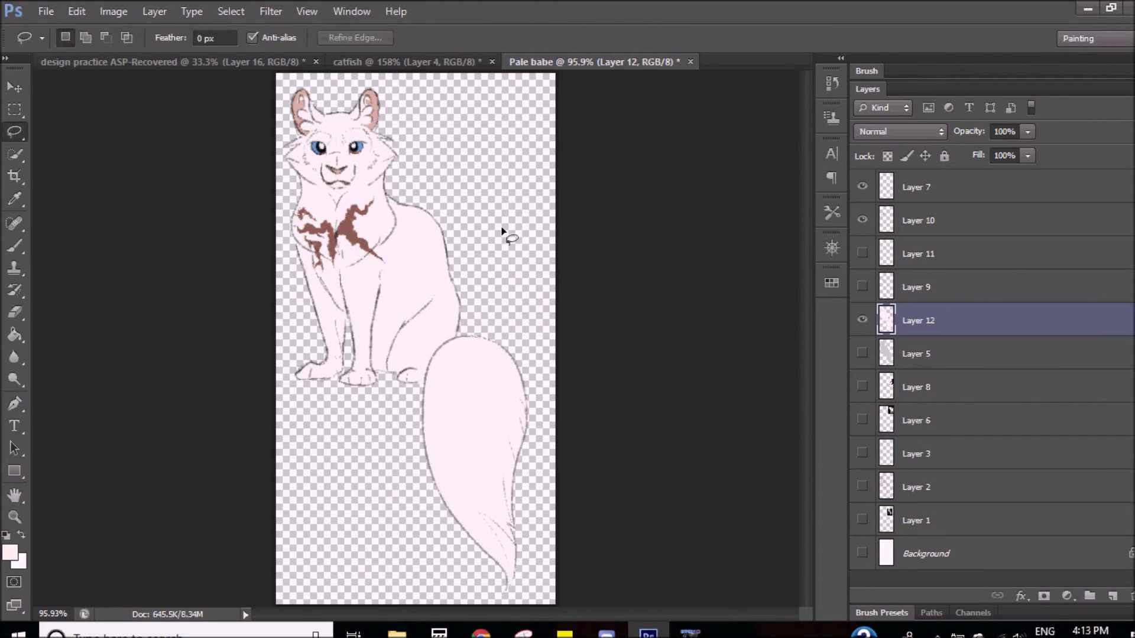
Step: Erase stray line work around the outer chest stripes on Layer 7 with a 10 px eraser
{"action": "left_click", "coordinate": [420, 253]}
{"action": "left_click_drag", "start_coordinate": [420, 253], "coordinate": [419, 256]}
{"action": "key", "text": "b"}
{"action": "key", "text": "alt+period"}
{"action": "key", "text": "e"}
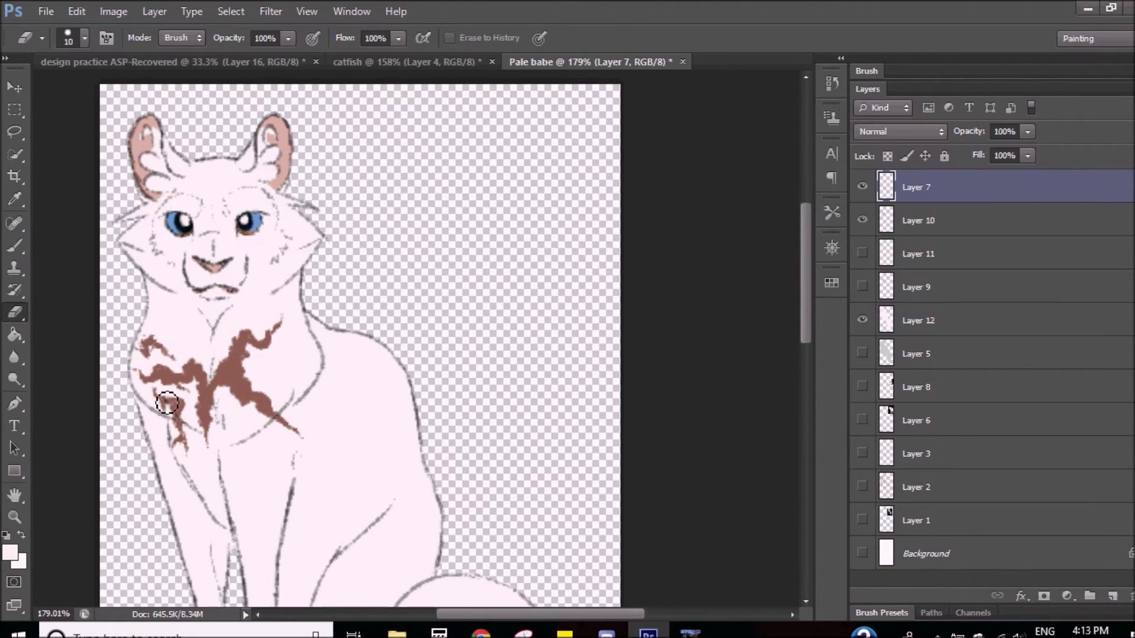
Step: Try hand-lettering "PALE CLOUD" on two lines beside the cat's head in dark navy, and undo the extra strokes
{"action": "key", "text": "b"}
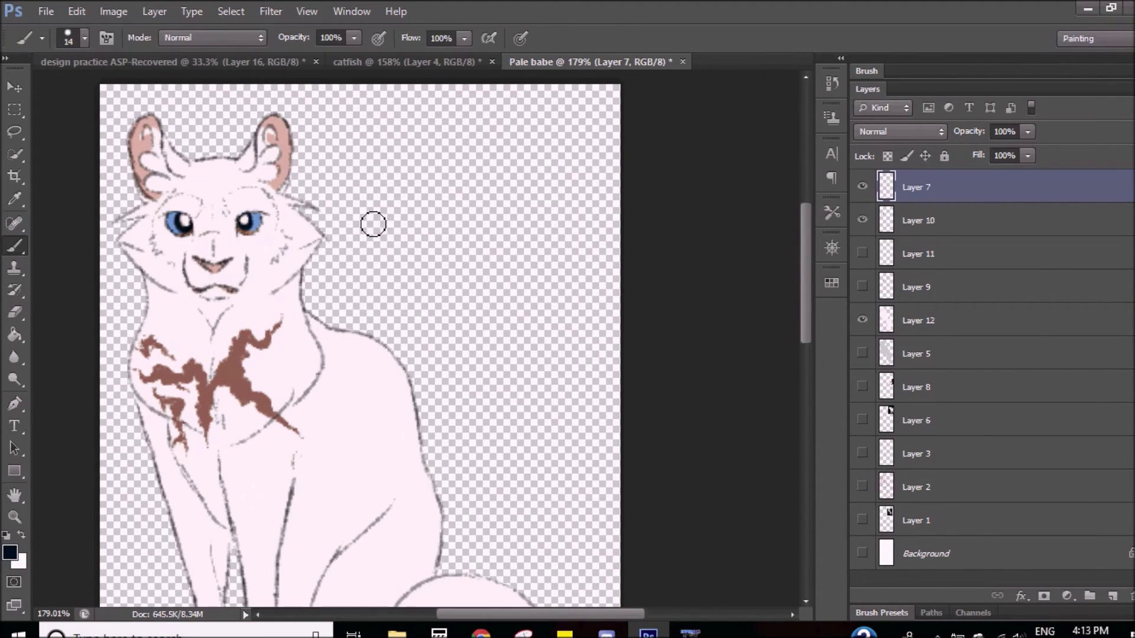
{"action": "left_click_drag", "start_coordinate": [381, 151], "coordinate": [368, 260]}
{"action": "left_click_drag", "start_coordinate": [390, 249], "coordinate": [440, 234]}
{"action": "left_click_drag", "start_coordinate": [434, 277], "coordinate": [425, 328]}
{"action": "left_click_drag", "start_coordinate": [441, 272], "coordinate": [515, 263]}
{"action": "mouse_move", "coordinate": [482, 180]}
{"action": "left_mouse_down"}
{"action": "mouse_move", "coordinate": [558, 145]}
{"action": "mouse_move", "coordinate": [577, 156]}
{"action": "left_mouse_up"}
{"action": "key", "text": "ctrl+z"}
{"action": "key", "text": "ctrl+alt+z"}
{"action": "key", "text": "ctrl+alt+z"}
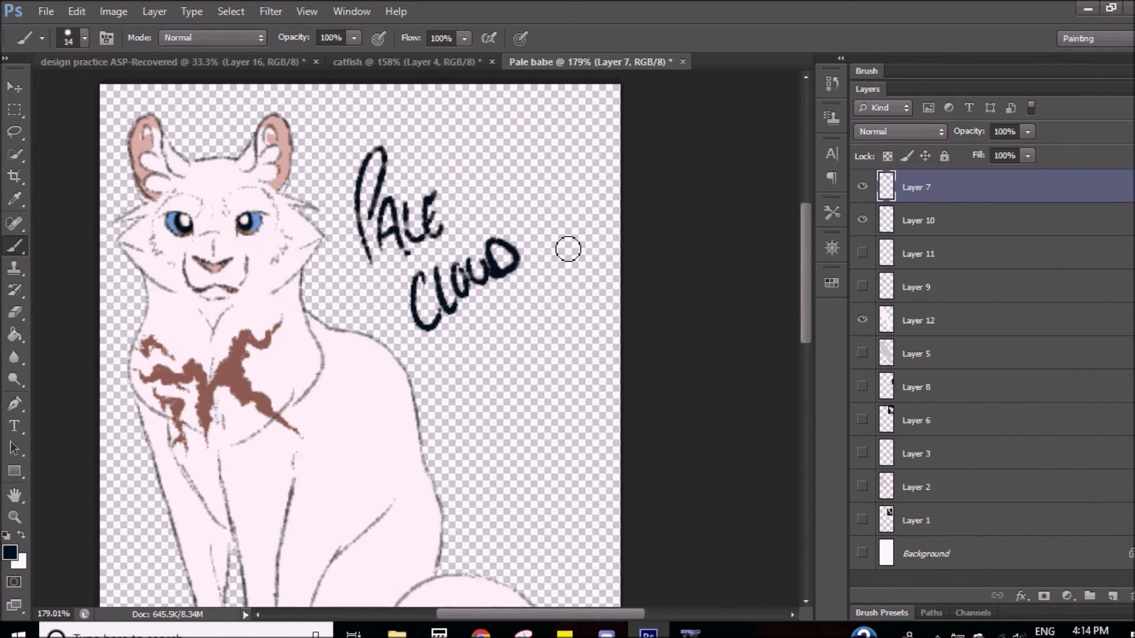
Step: Erase the two-line lettering and handwrite "PALECLOUD" on one upward-slanting line beside the cat's head
{"action": "key", "text": "ctrl+minus"}
{"action": "key", "text": "z"}
{"action": "key", "text": "e"}
{"action": "mouse_move", "coordinate": [472, 254]}
{"action": "left_mouse_down"}
{"action": "mouse_move", "coordinate": [446, 177]}
{"action": "mouse_move", "coordinate": [359, 243]}
{"action": "left_mouse_up"}
{"action": "key", "text": "b"}
{"action": "mouse_move", "coordinate": [355, 186]}
{"action": "left_mouse_down"}
{"action": "mouse_move", "coordinate": [435, 198]}
{"action": "mouse_move", "coordinate": [547, 116]}
{"action": "left_mouse_up"}
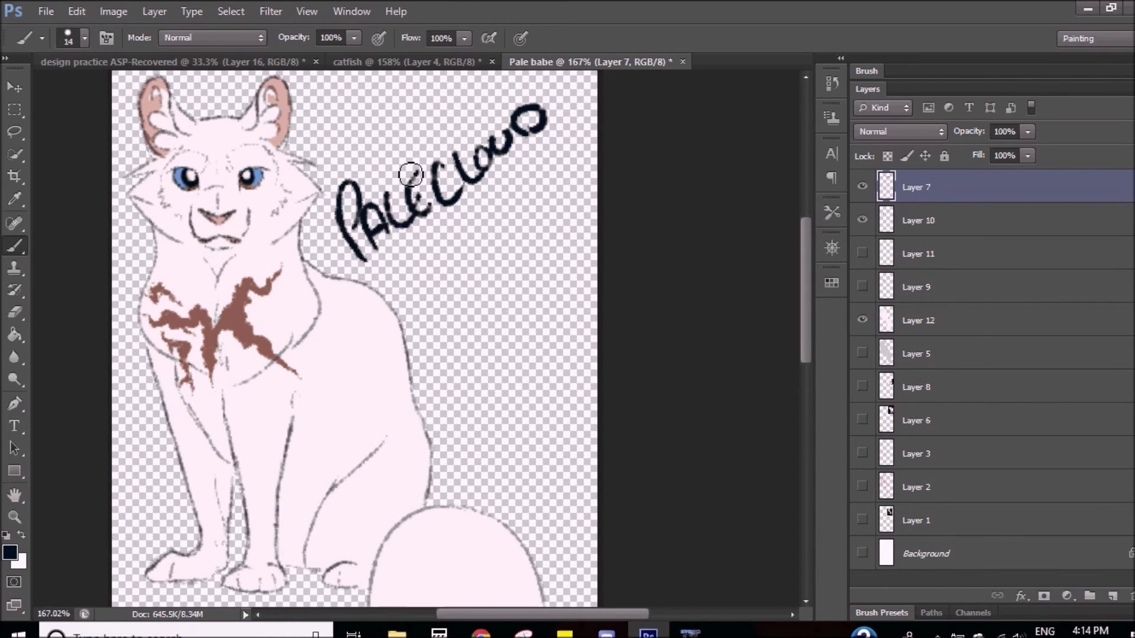
Step: Save the finished Pale babe drawing with its transparent background
{"action": "key", "text": "z"}
{"action": "left_click_drag", "start_coordinate": [472, 323], "coordinate": [438, 323]}
{"action": "left_click", "coordinate": [45, 11]}
{"action": "left_click", "coordinate": [65, 218]}
{"action": "left_click", "coordinate": [679, 335]}
{"action": "left_click", "coordinate": [752, 359]}
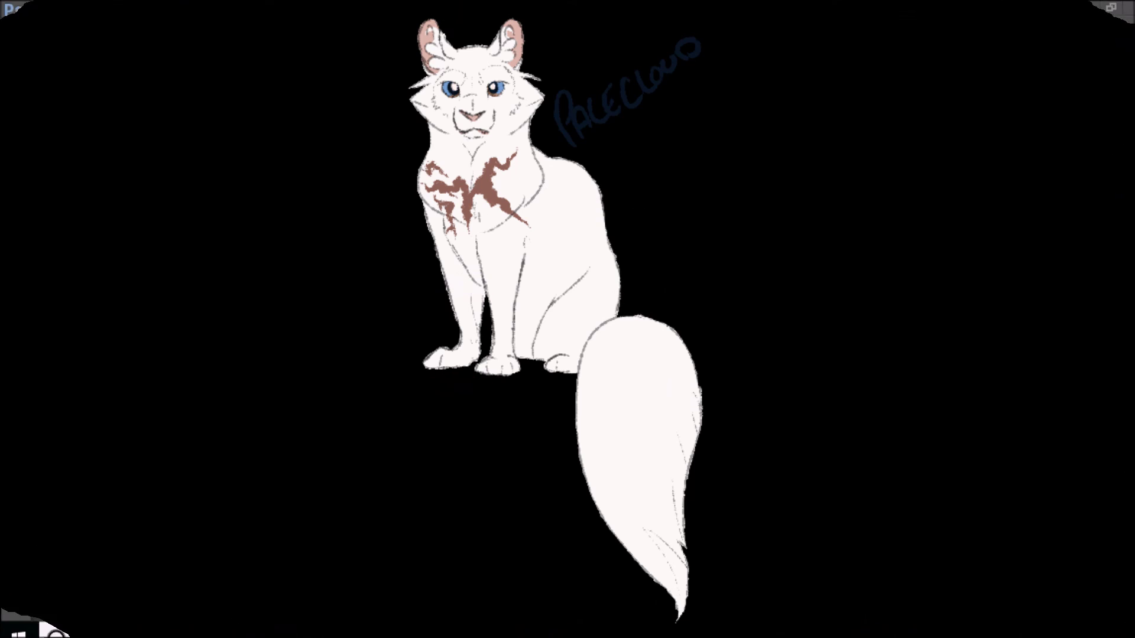